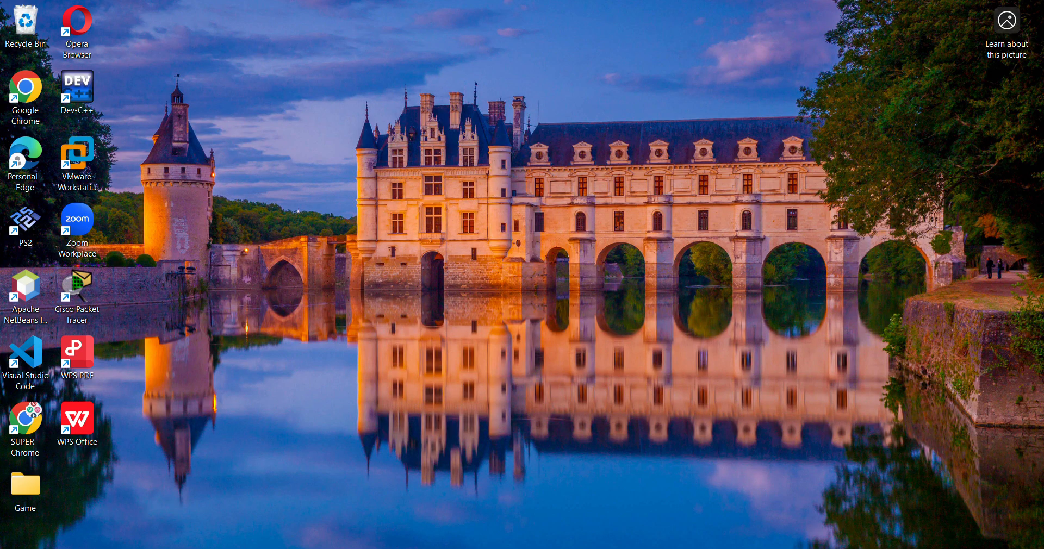
Bring up the open text notes and enter "Install Dev C++" as the second item of the numbered list.
click(653, 548)
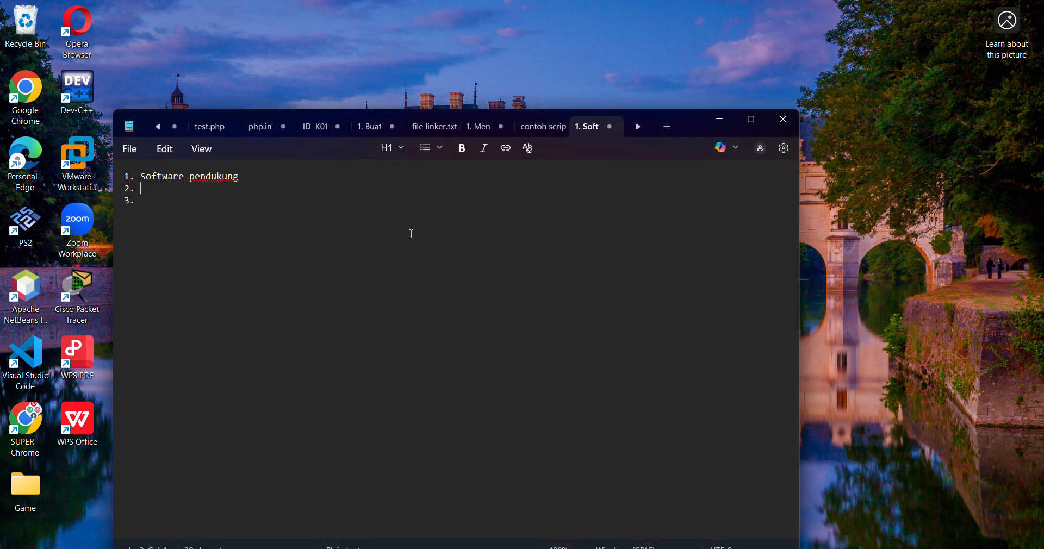
click(433, 192)
scroll(395, 243, up, 5)
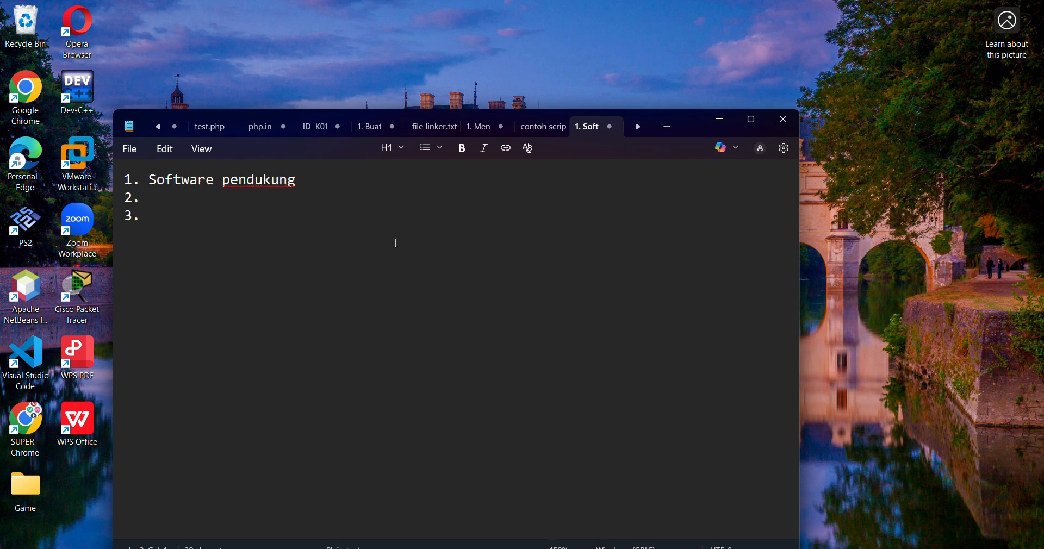
text(Install Dev C++)
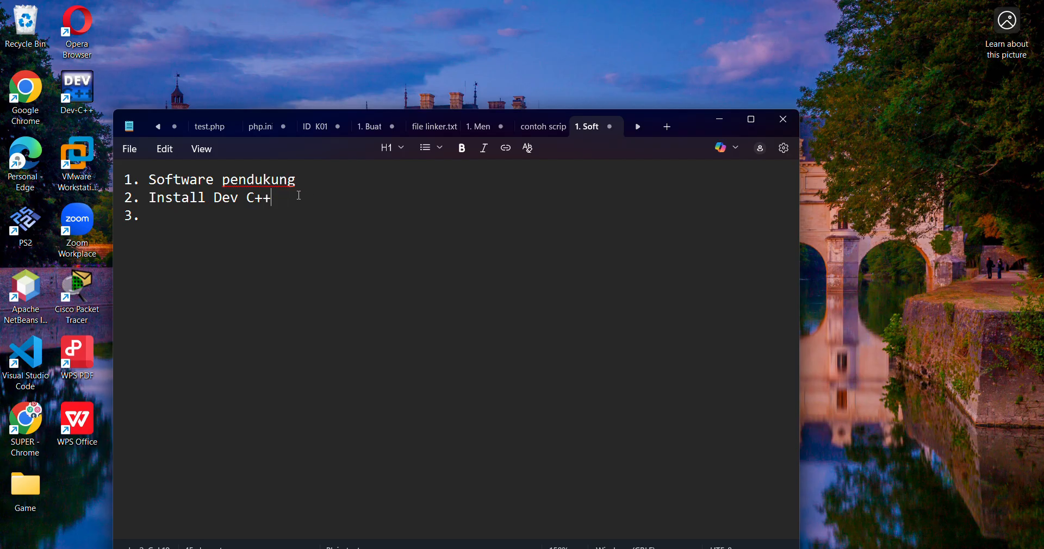
In a file window, open the freeglut folder inside the extracted freeglut-MinGW-3.0.0-1.mp download from today.
key(super+e)
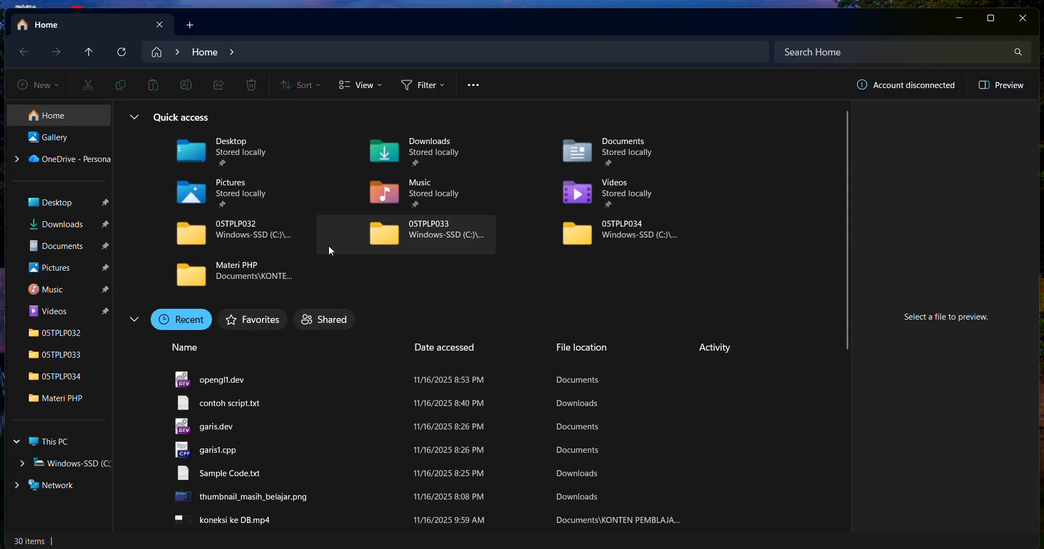
click(81, 225)
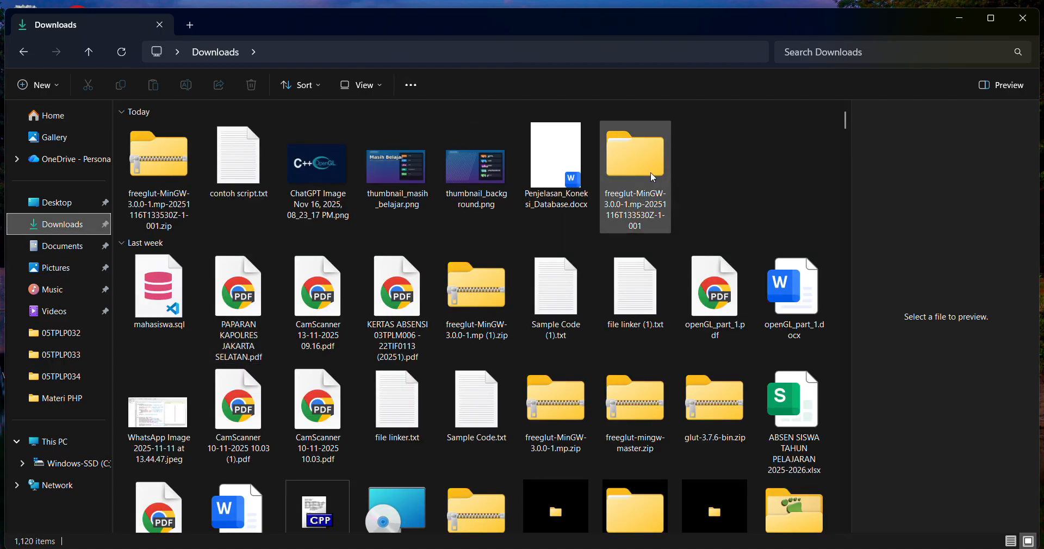
double_click(651, 173)
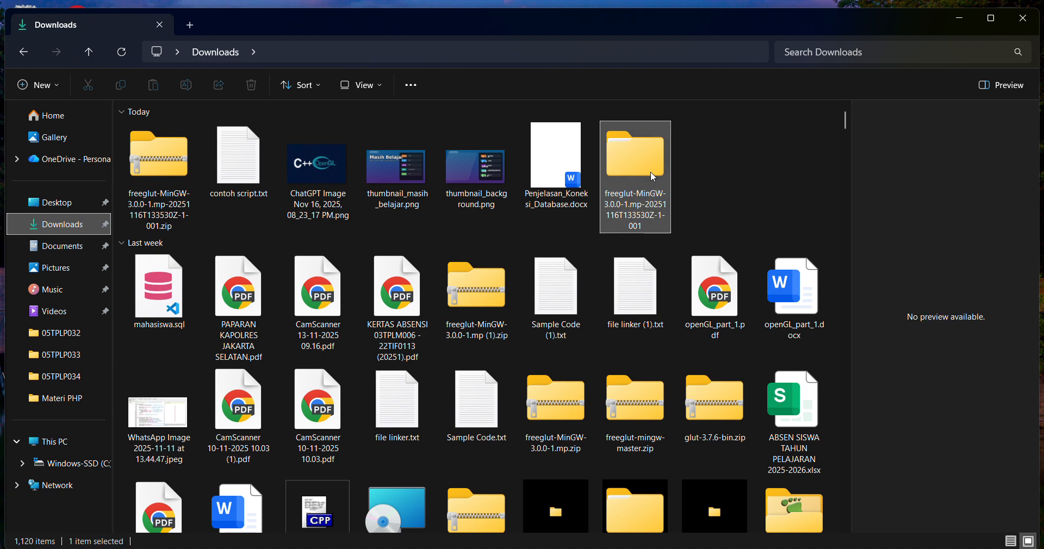
double_click(195, 147)
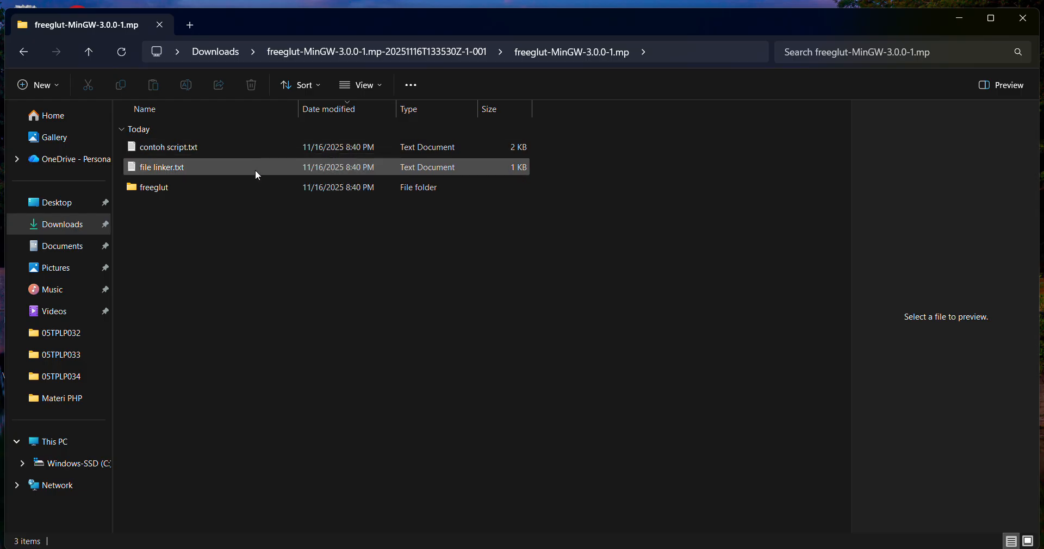
double_click(237, 193)
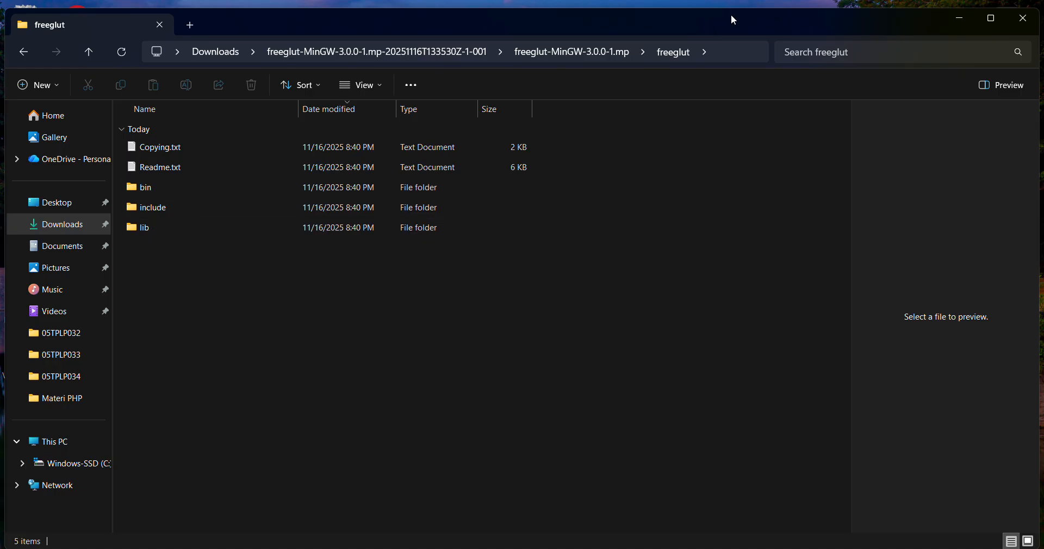
Narrow the freeglut folder window and place it on the right half of the desktop.
drag(734, 20, 696, 54)
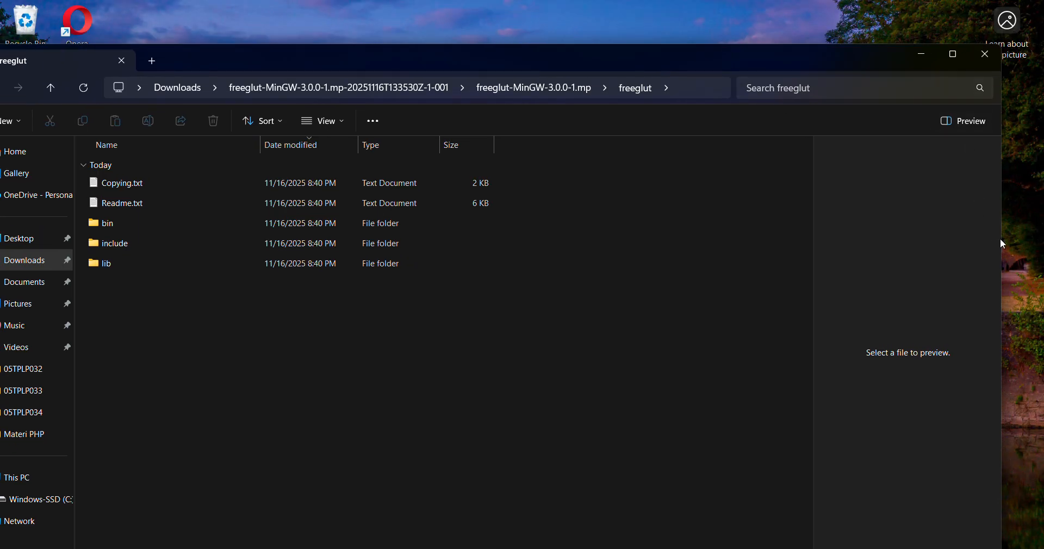
drag(1002, 239, 526, 263)
drag(337, 58, 902, 34)
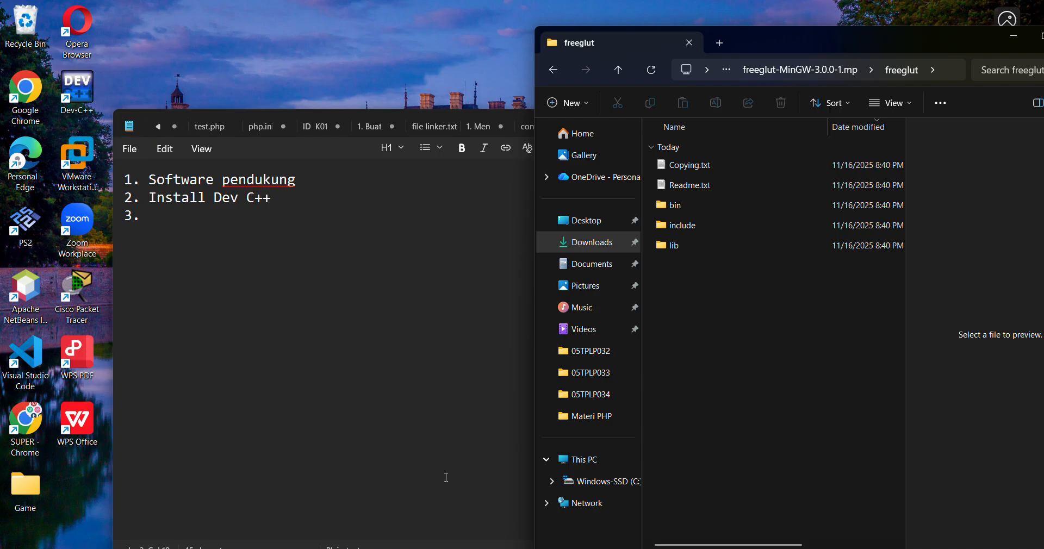
In a second file window, open Program Files (x86)\Dev-Cpp\MinGW64\x86_64-w64-mingw32 on the C: drive.
key(super+e)
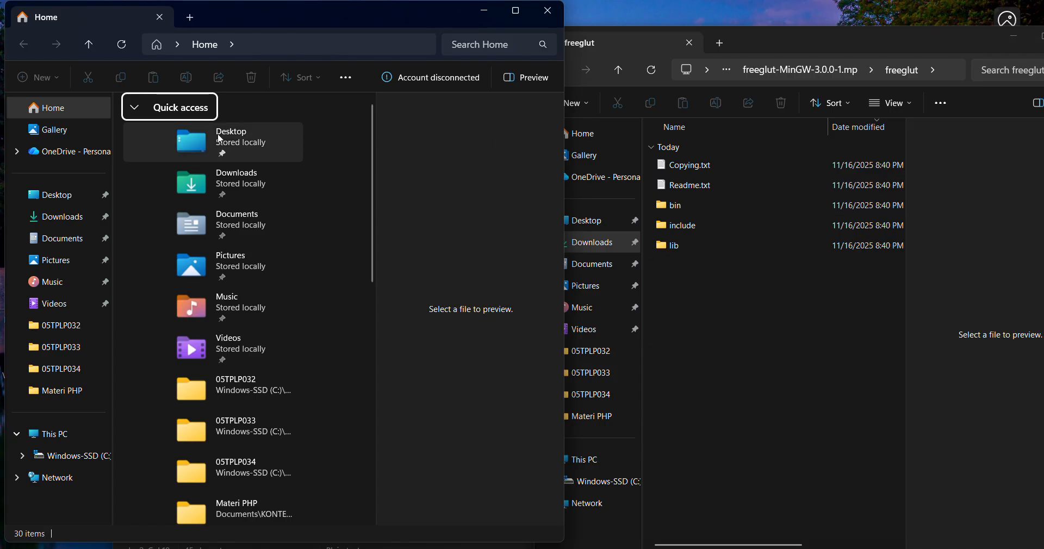
click(91, 464)
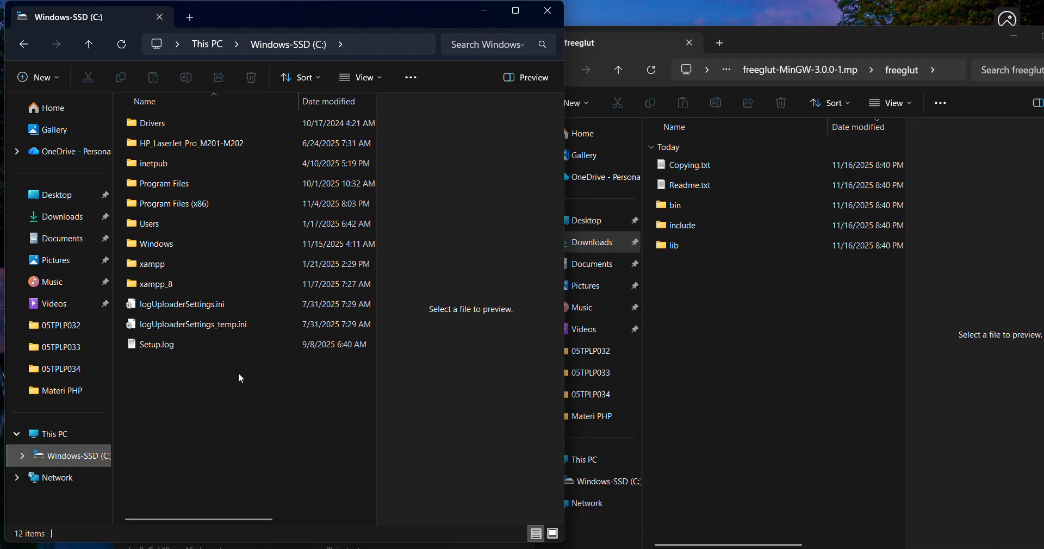
double_click(217, 200)
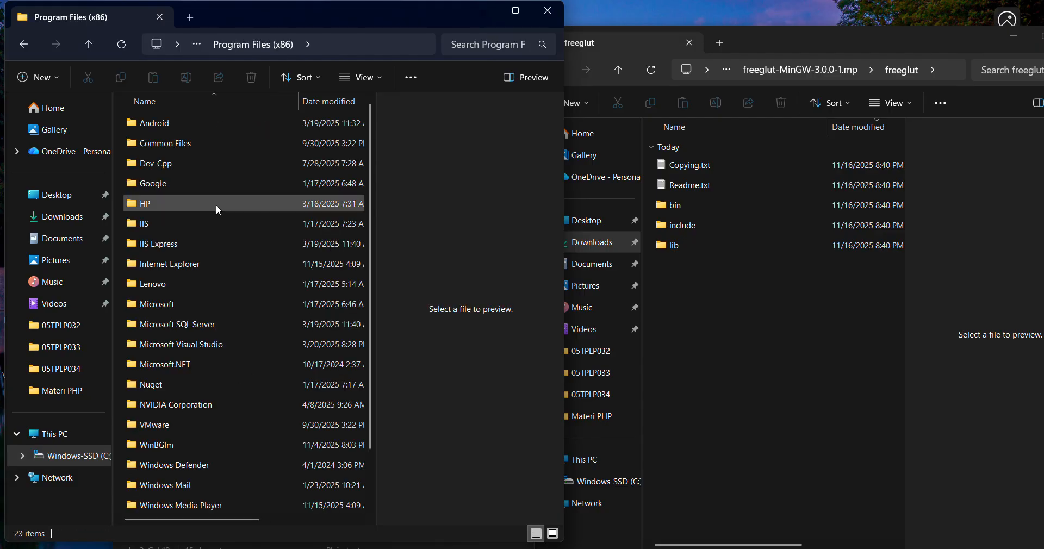
double_click(170, 167)
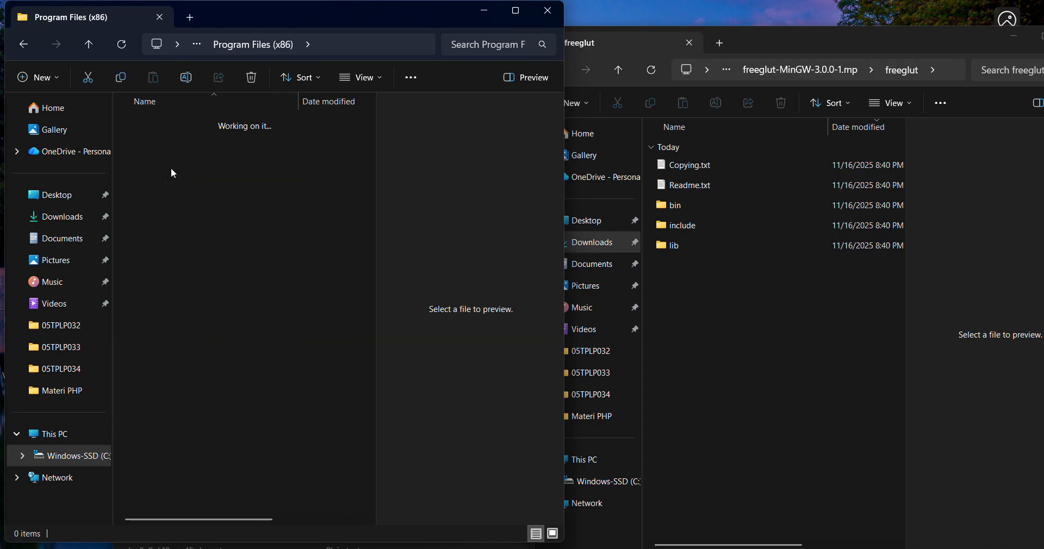
click(172, 205)
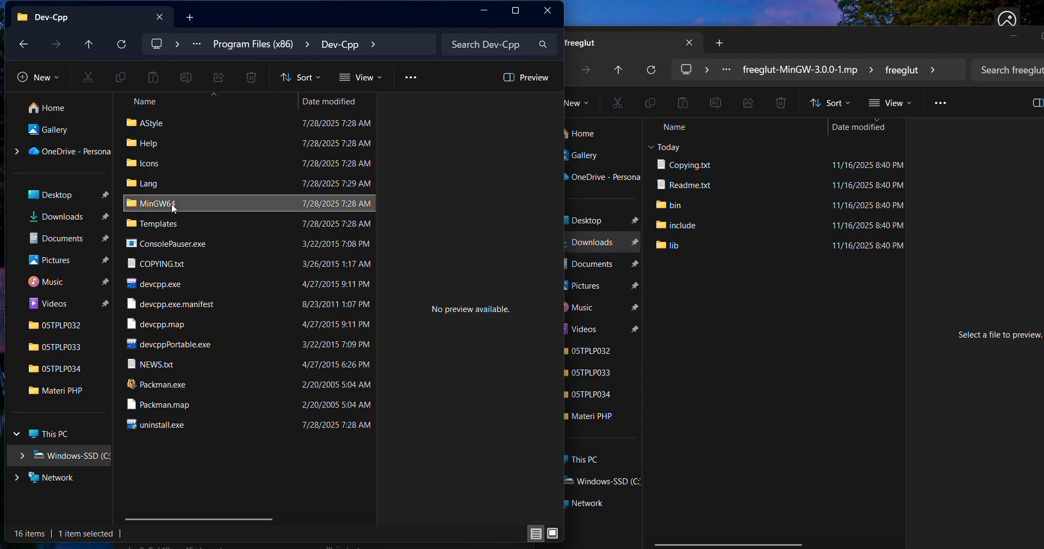
double_click(171, 203)
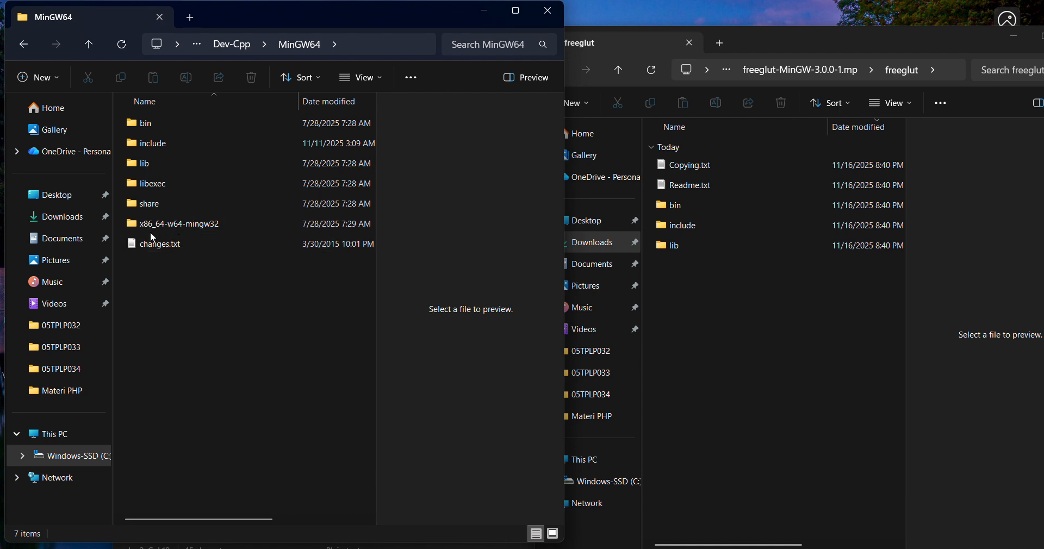
double_click(183, 225)
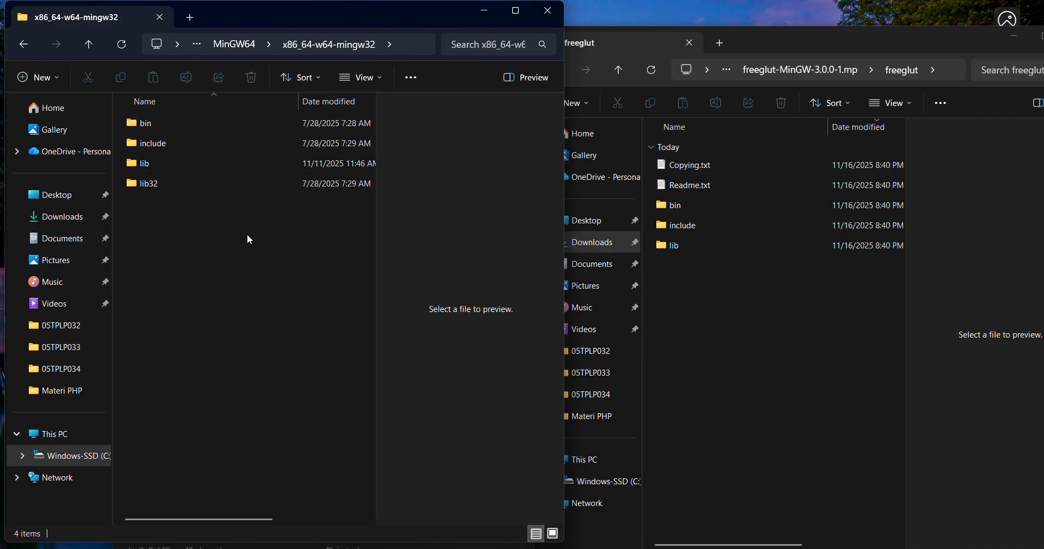
Copy all four header files from freeglut's include\GL folder.
click(708, 295)
double_click(698, 225)
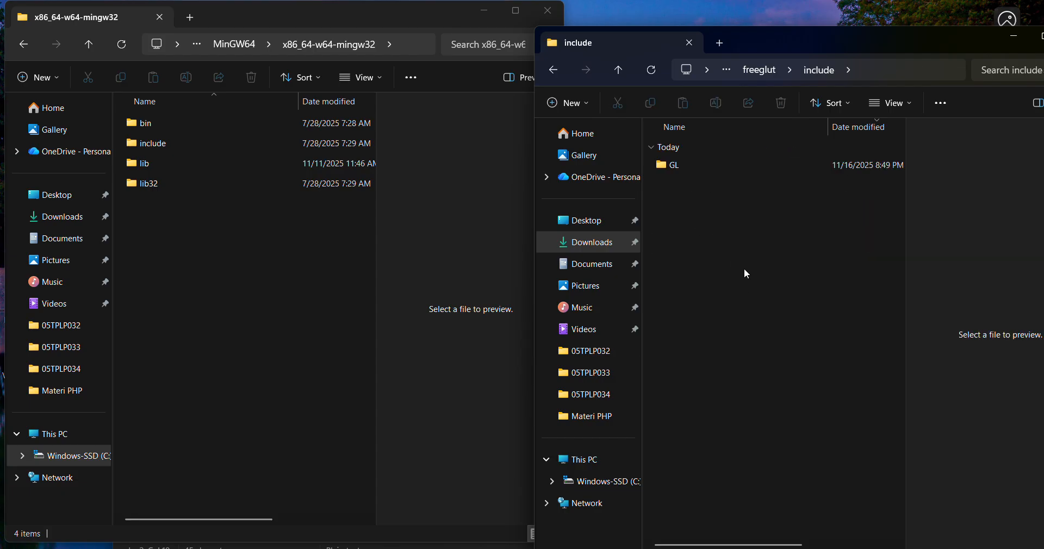
double_click(674, 165)
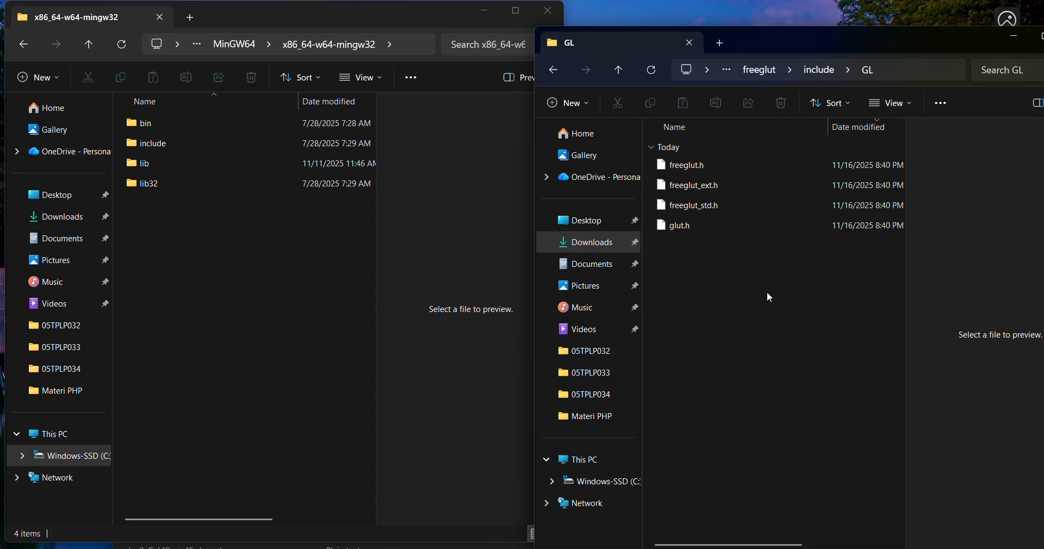
click(692, 228)
key(ctrl+a)
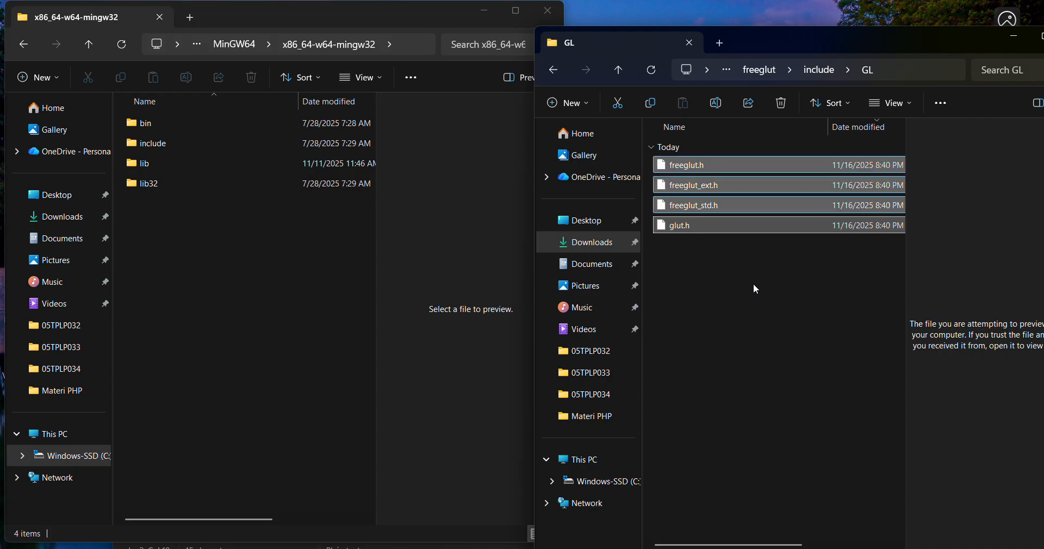
key(ctrl+c)
Paste the headers into include\GL under x86_64-w64-mingw32, replacing the existing files and granting administrator permission for all items.
click(278, 245)
double_click(165, 143)
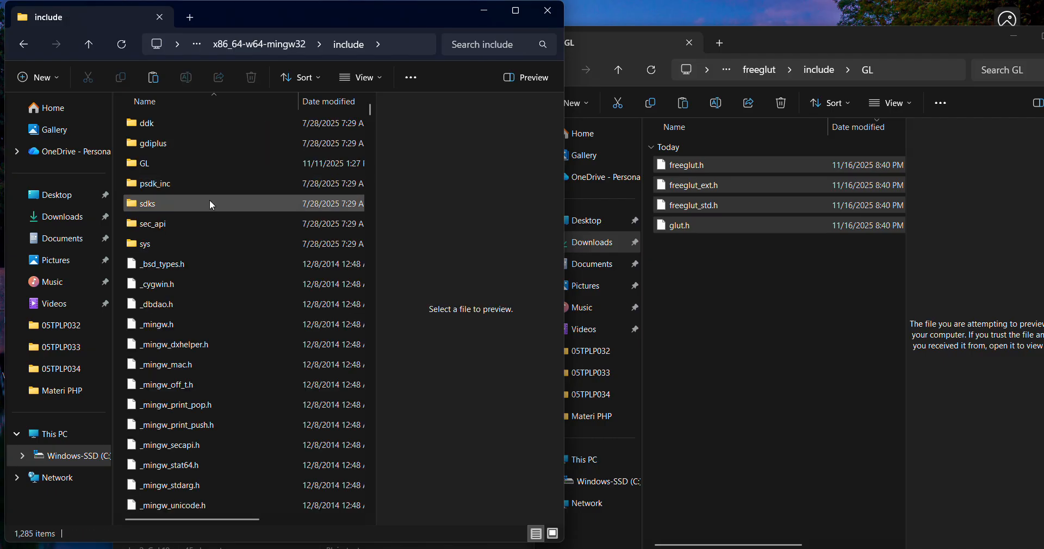
click(158, 165)
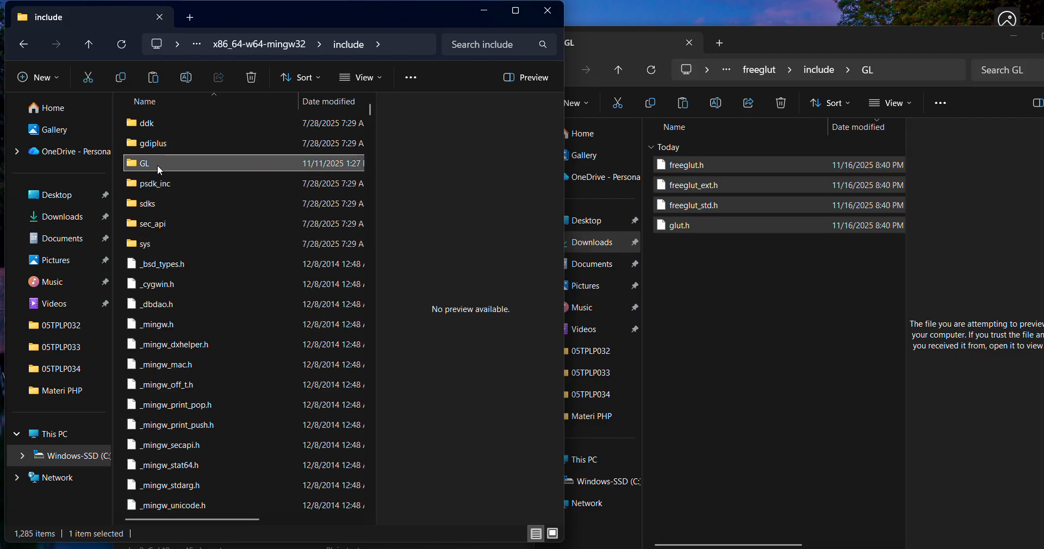
double_click(158, 164)
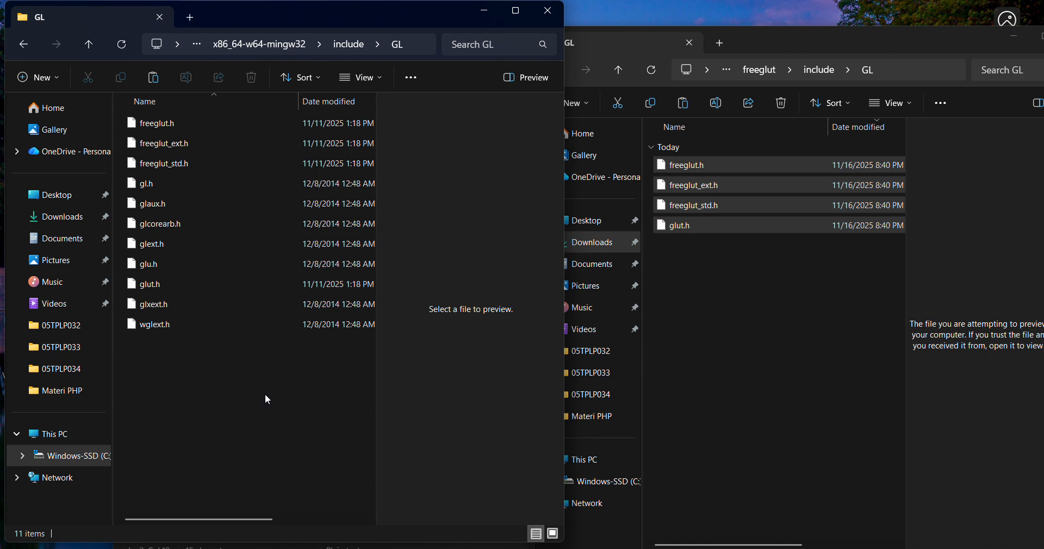
key(ctrl+v)
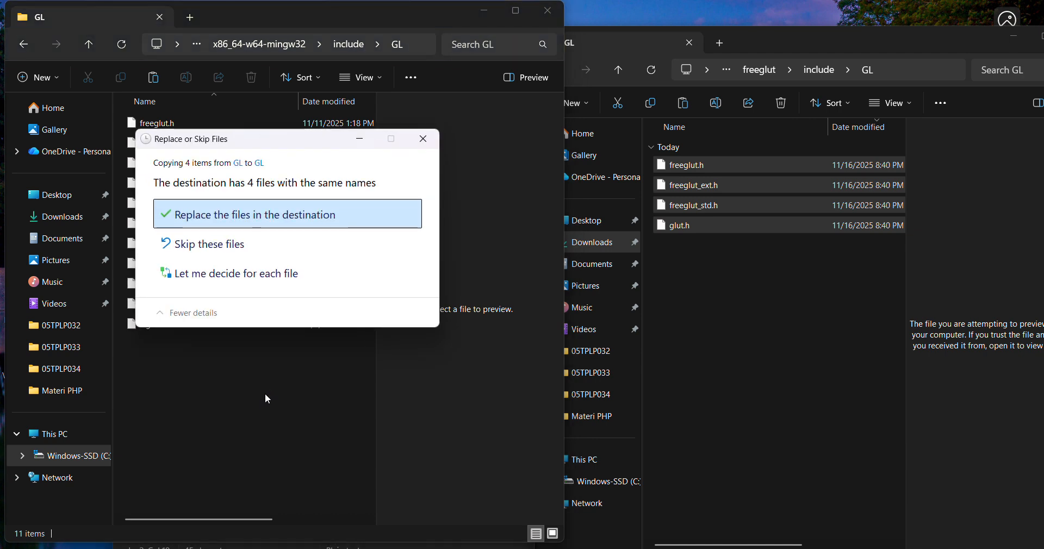
click(306, 218)
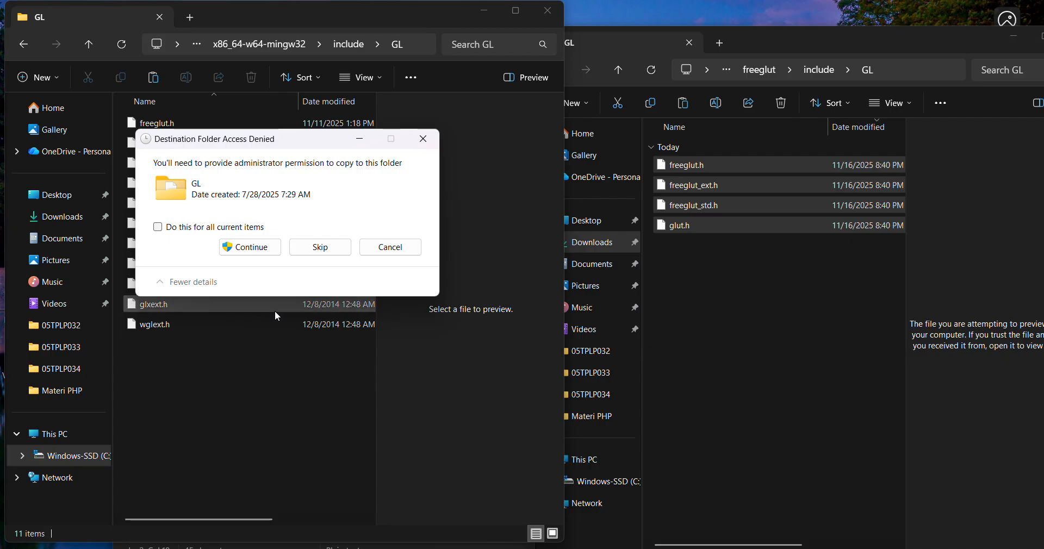
click(158, 227)
click(234, 242)
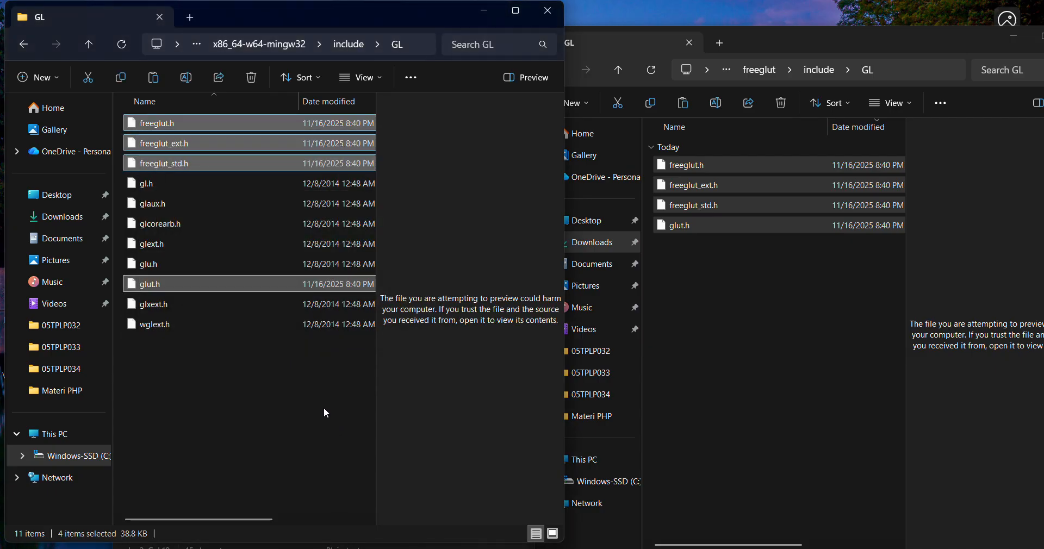
click(452, 26)
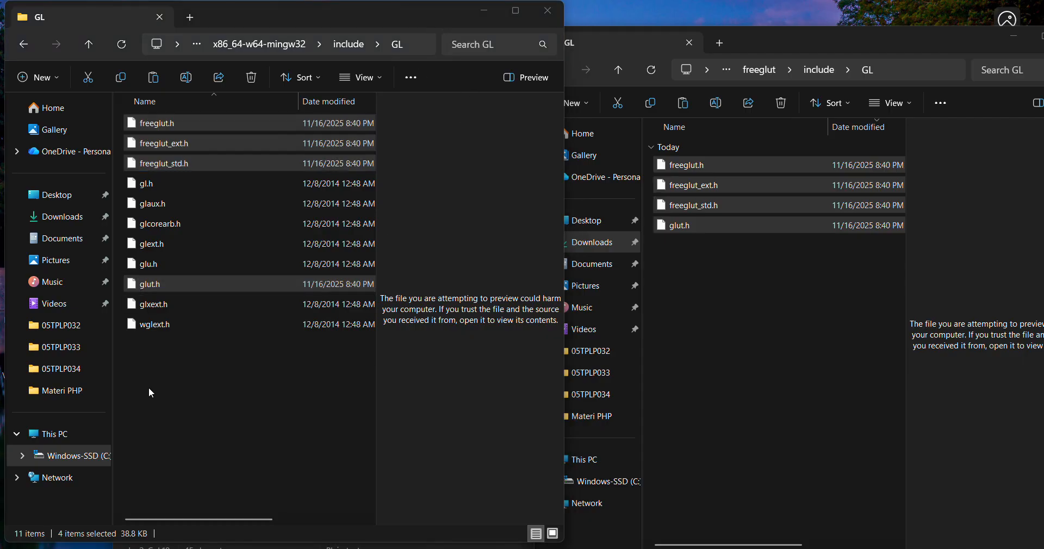
click(305, 403)
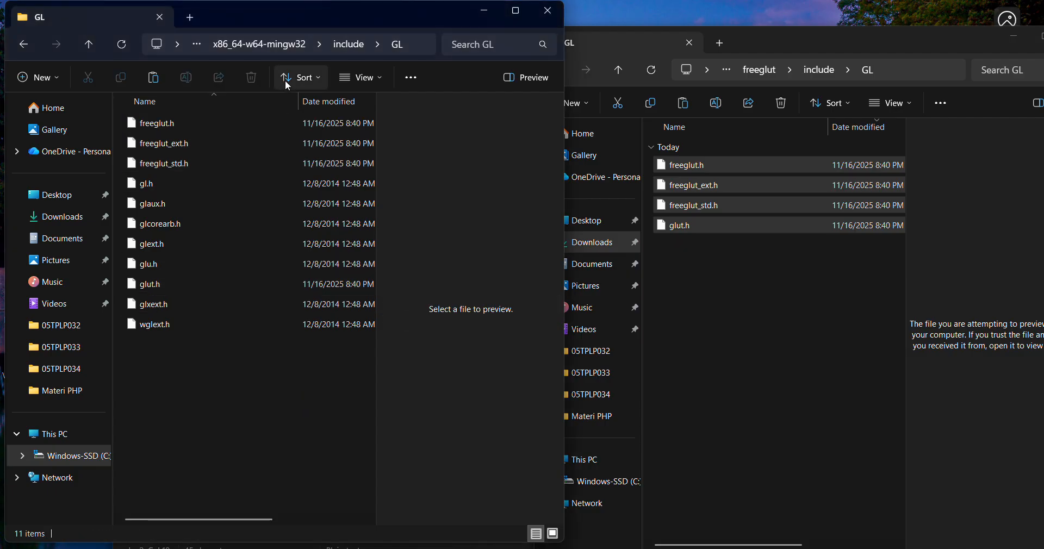
Open the lib folder of x86_64-w64-mingw32 in one window and freeglut's lib\x64 folder in the other.
click(289, 44)
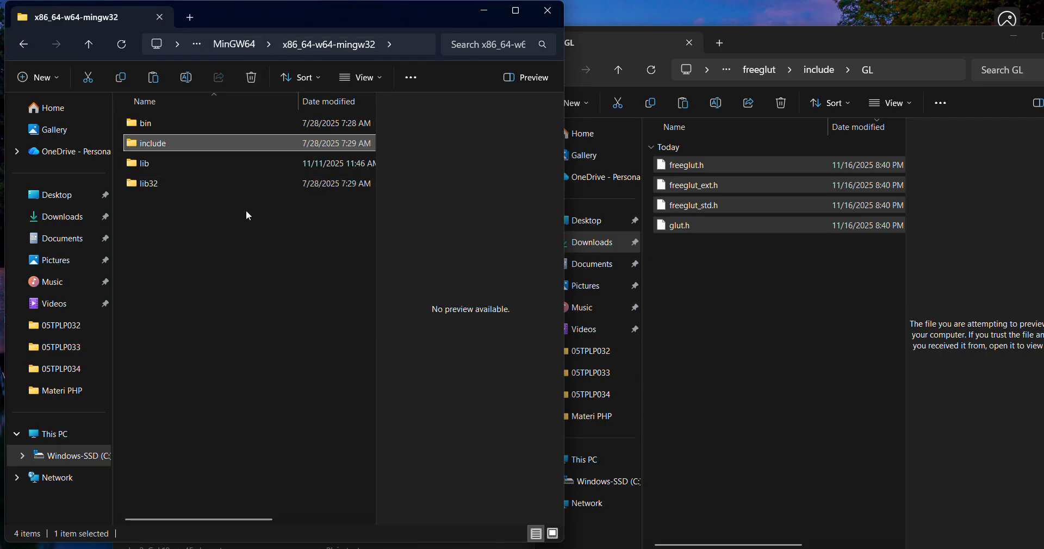
double_click(191, 166)
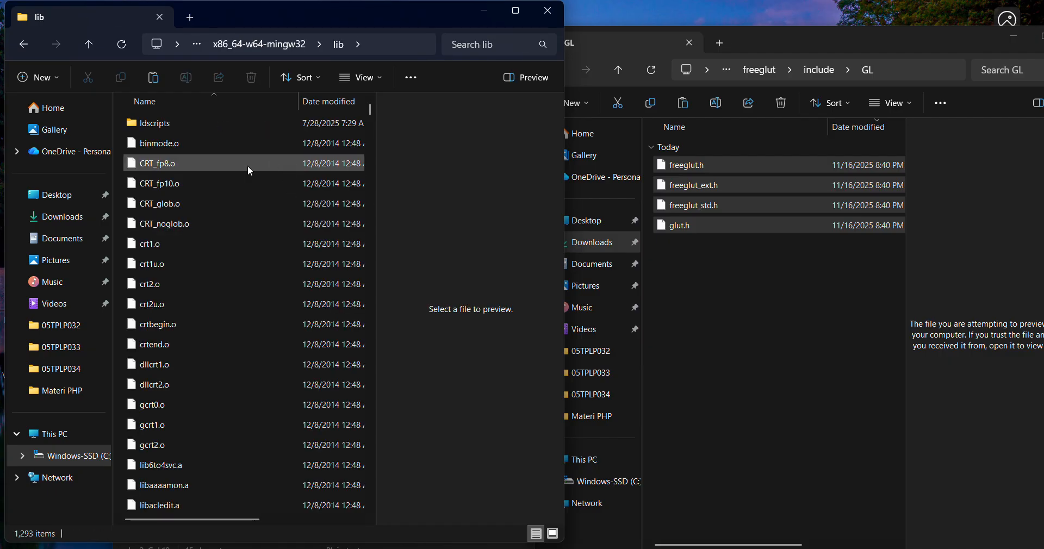
click(749, 257)
click(552, 75)
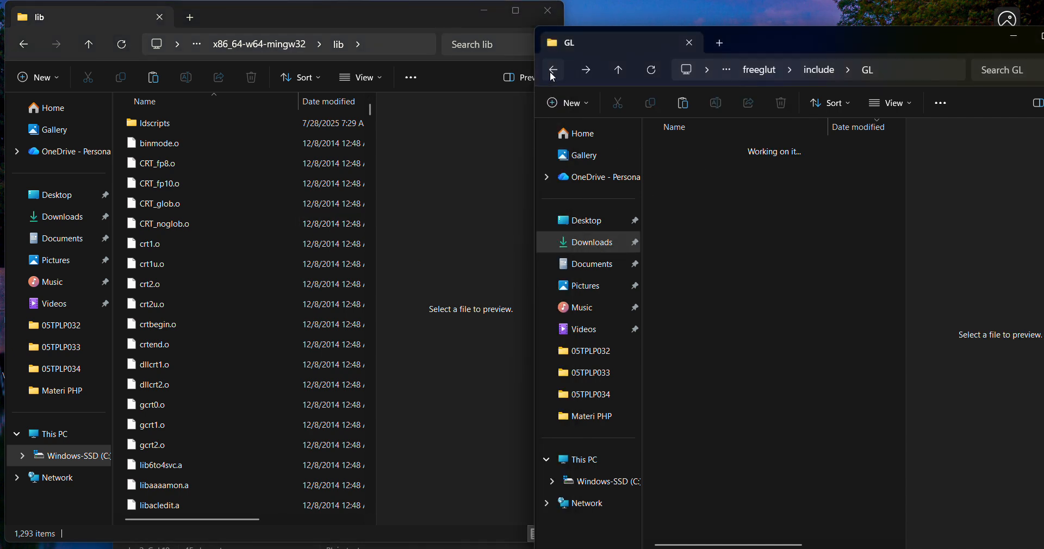
click(553, 73)
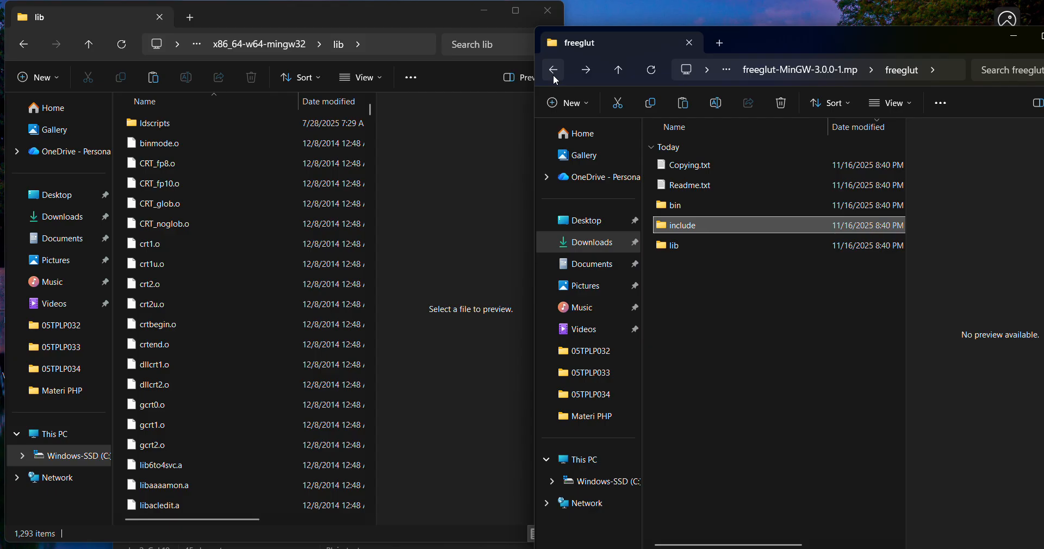
click(737, 246)
double_click(738, 247)
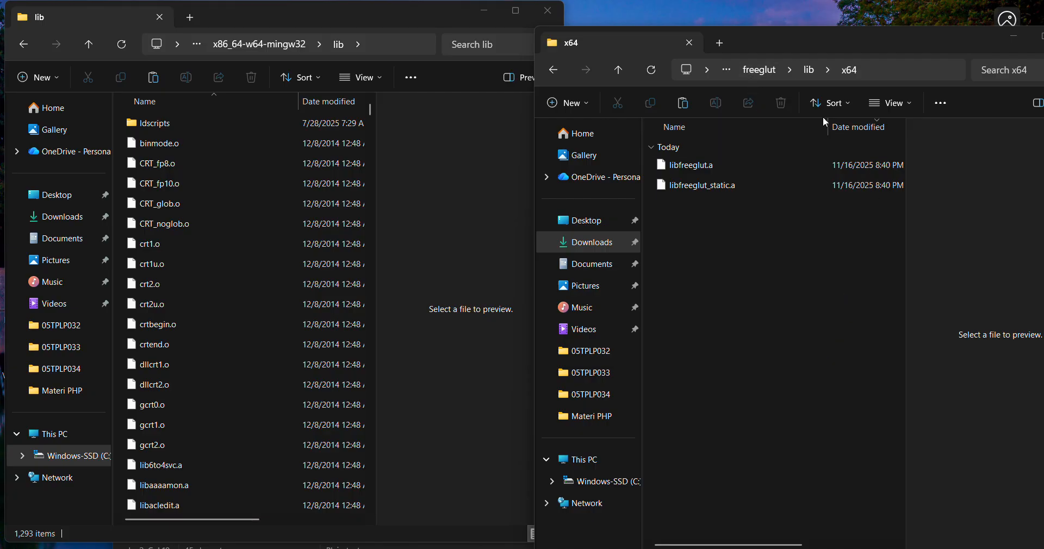
Copy libfreeglut.a and libfreeglut_static.a from freeglut's lib\x64 into the x86_64-w64-mingw32 lib folder, replacing the existing files and granting administrator permission.
click(702, 166)
shift+click(714, 187)
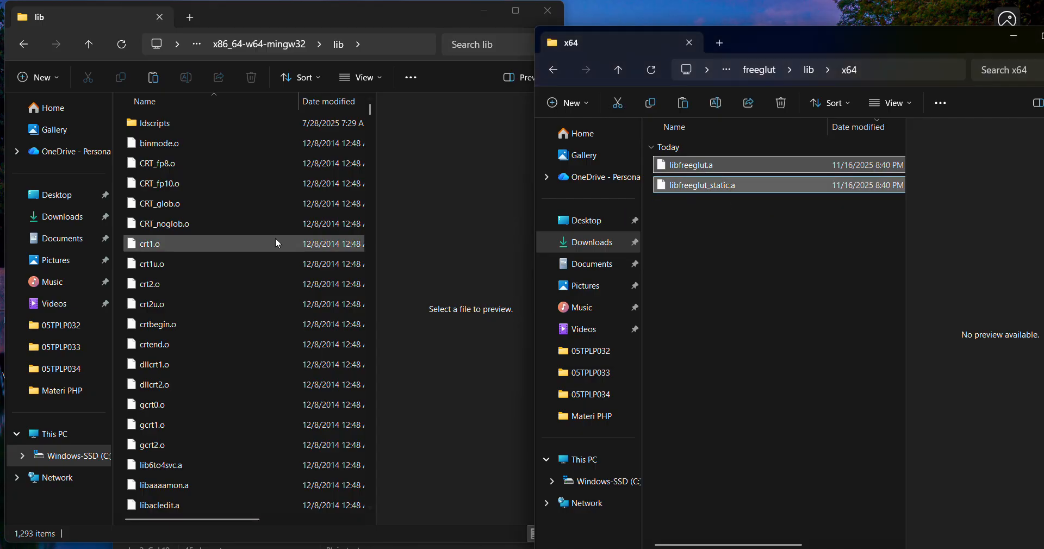
click(259, 193)
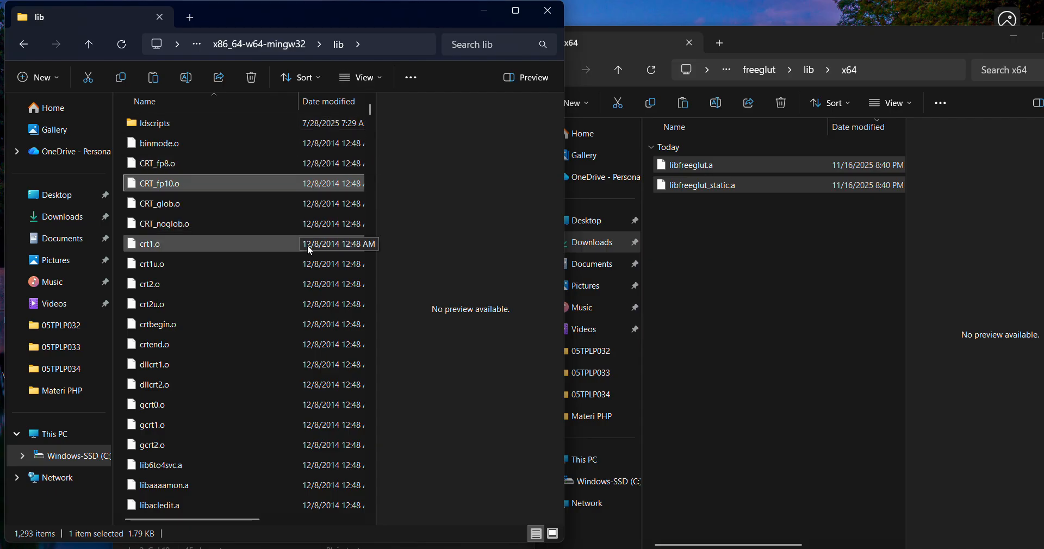
key(ctrl+v)
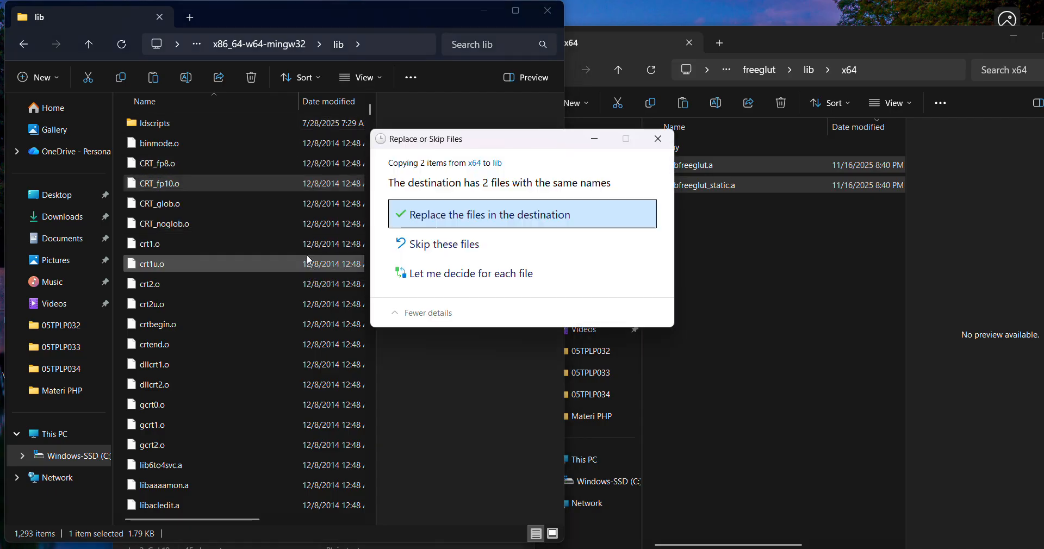
click(467, 220)
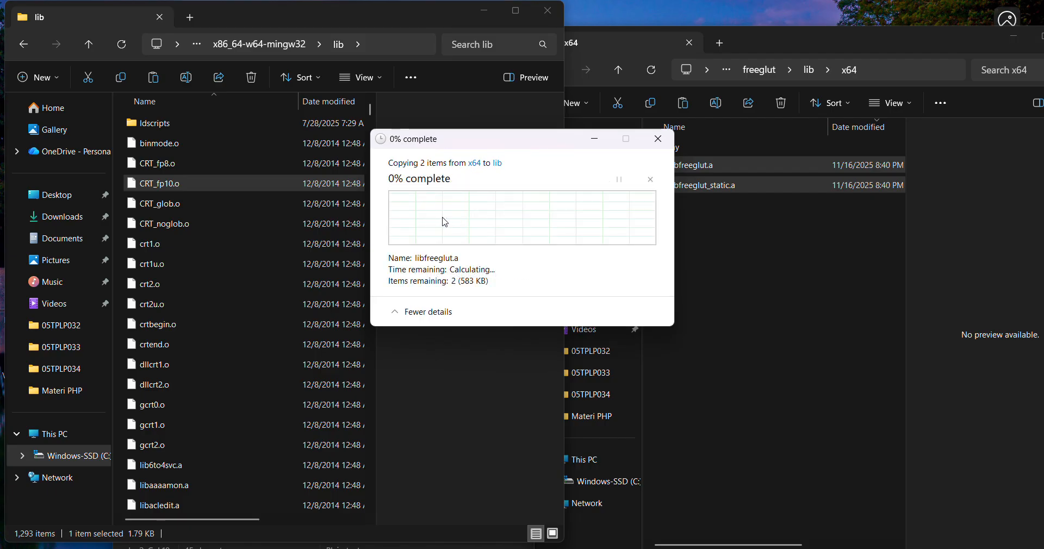
click(479, 247)
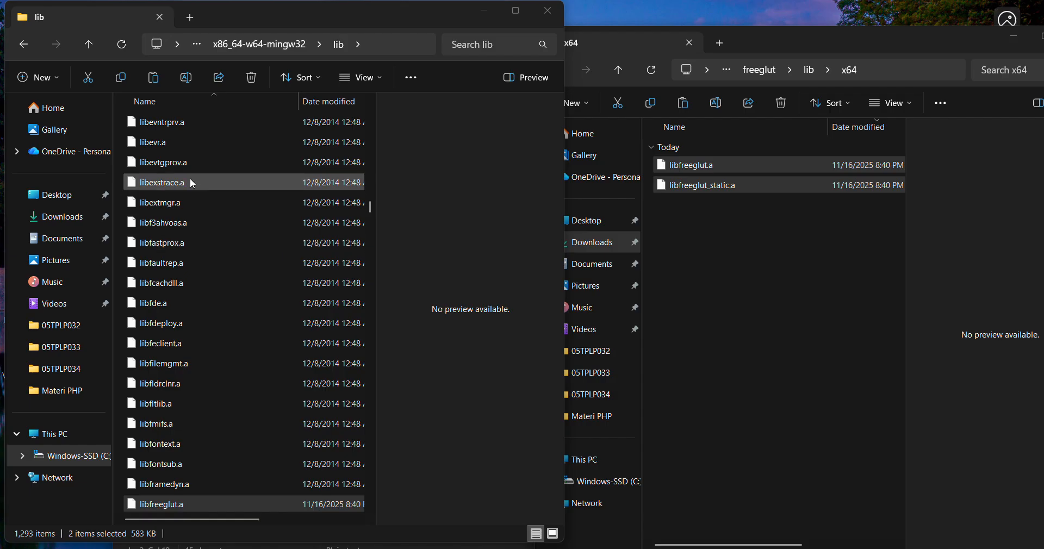
Return to x86_64-w64-mingw32 in one window, and open freeglut's bin\x64 folder in the other and select freeglut.dll.
click(256, 45)
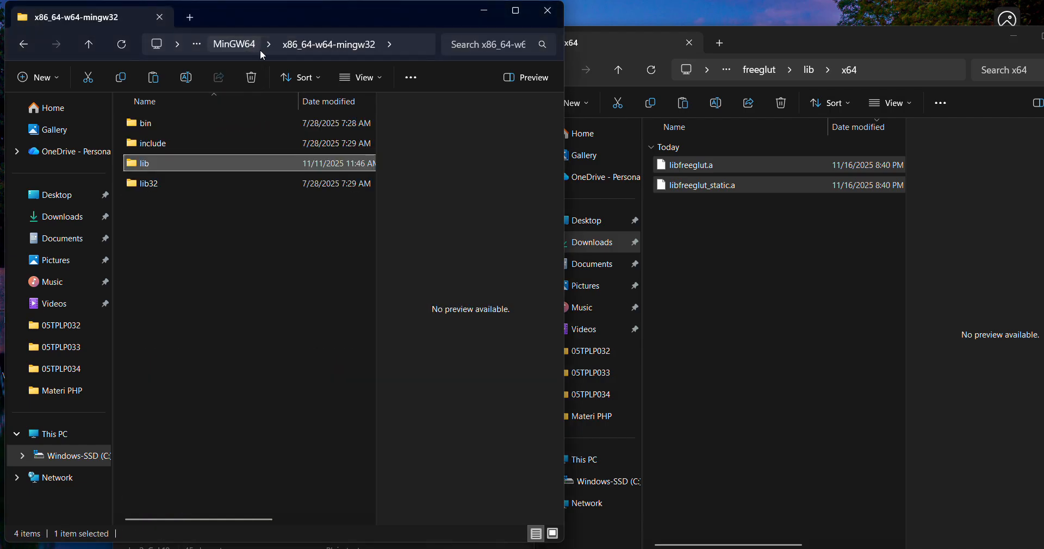
click(733, 226)
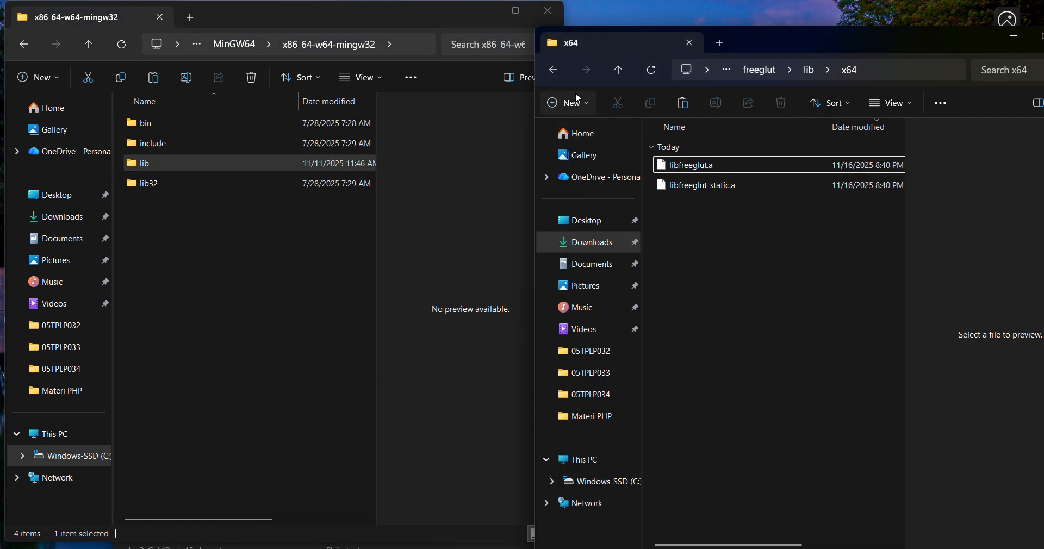
click(554, 71)
click(554, 71)
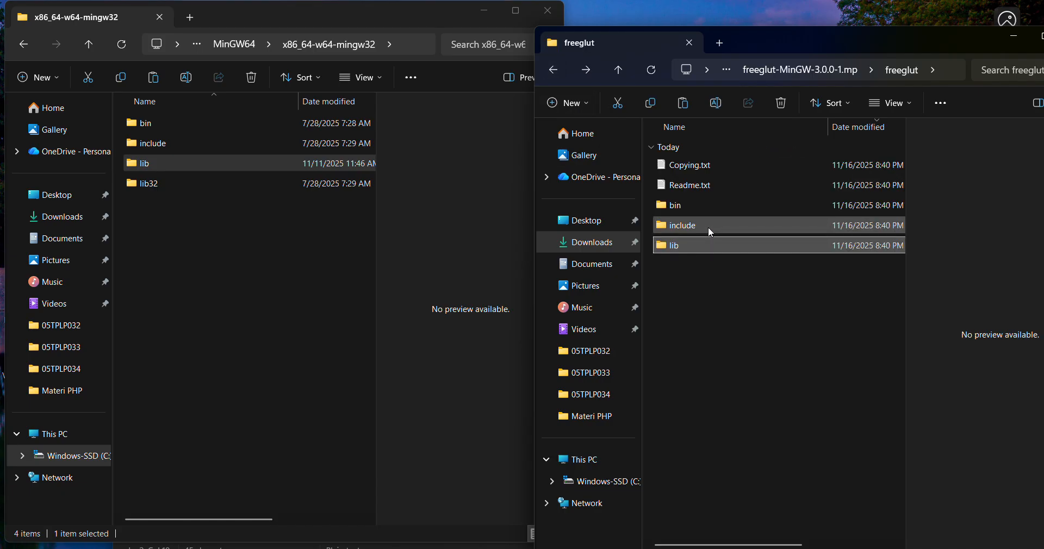
double_click(686, 208)
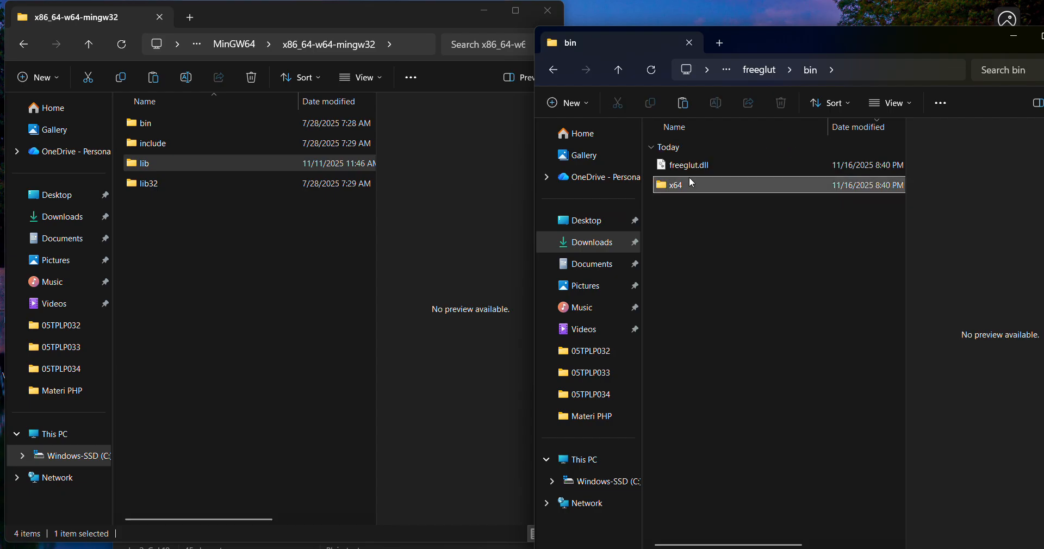
double_click(689, 184)
click(698, 175)
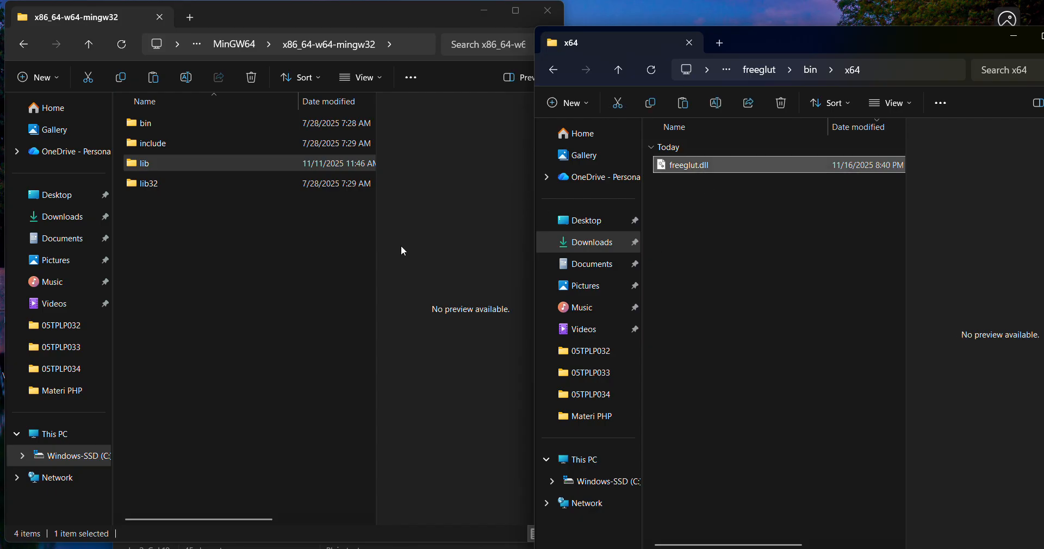
Open the Windows\System32 folder on the C: drive in the MinGW file window.
click(103, 458)
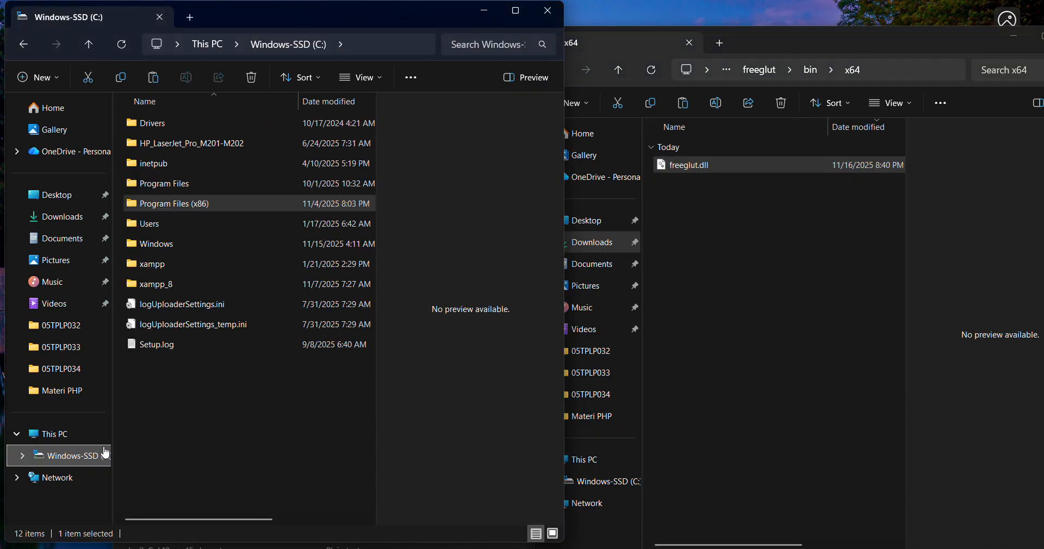
double_click(164, 245)
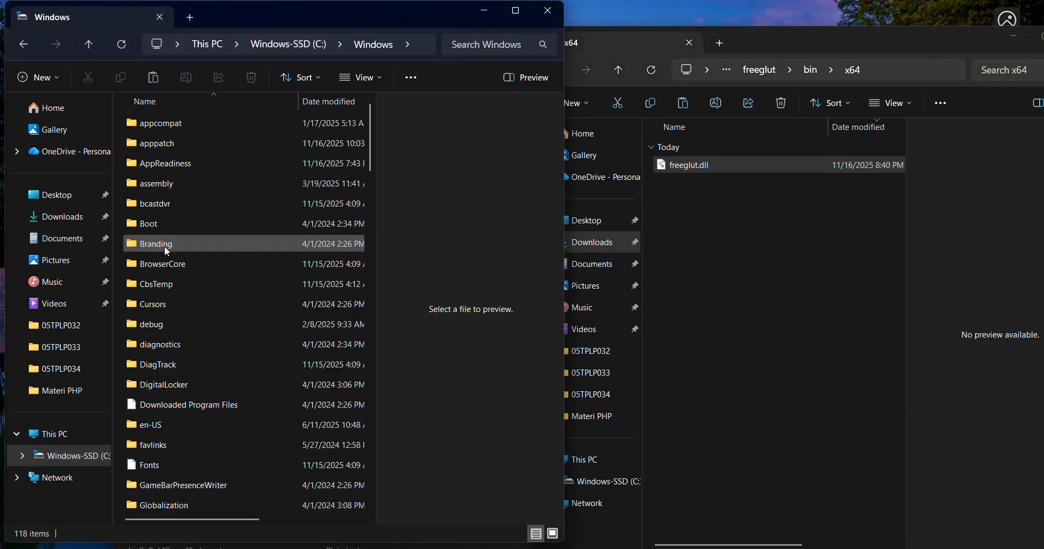
click(203, 251)
key(s)
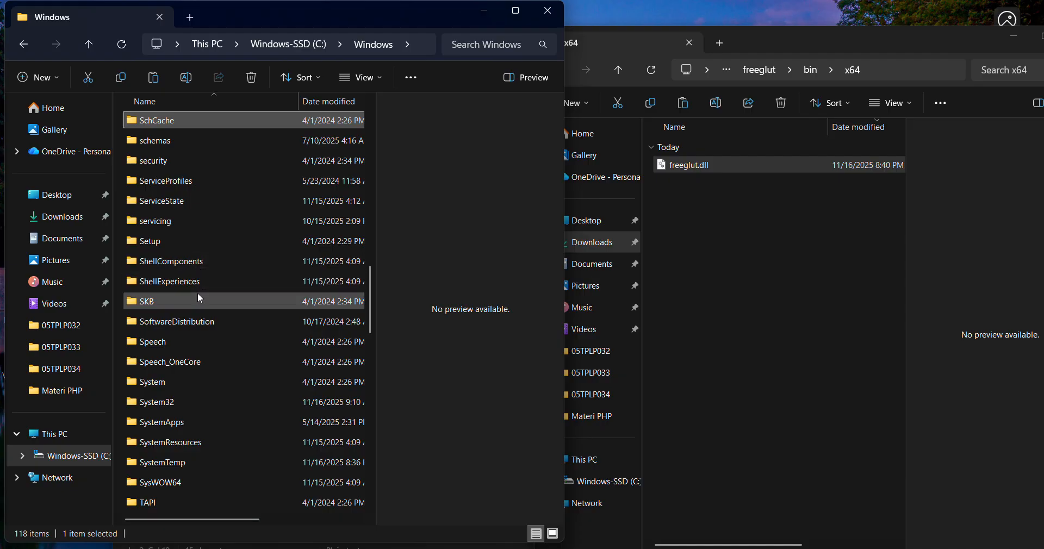
double_click(196, 397)
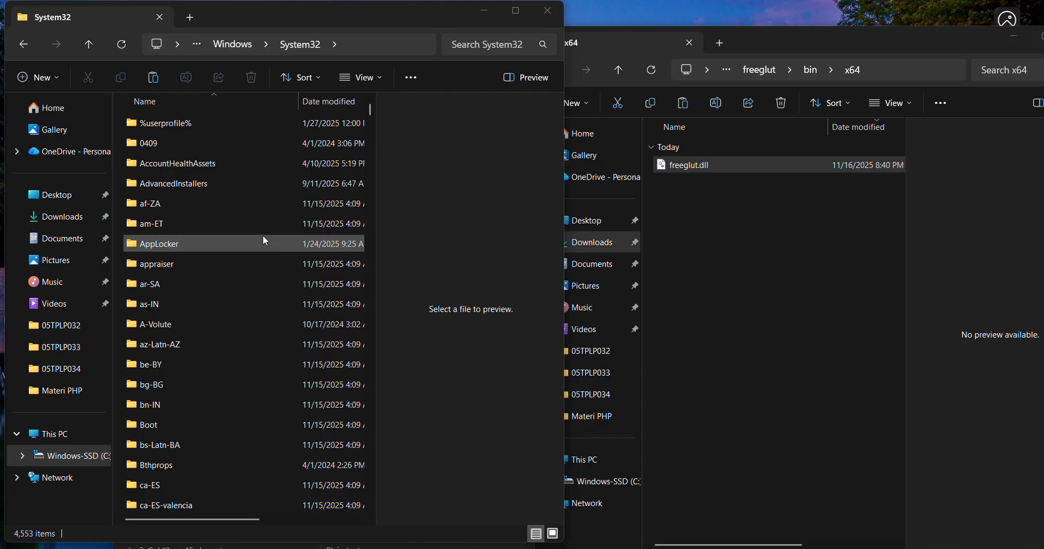
Copy freeglut.dll from bin\x64 into System32, replacing the existing file and granting administrator permission.
click(701, 166)
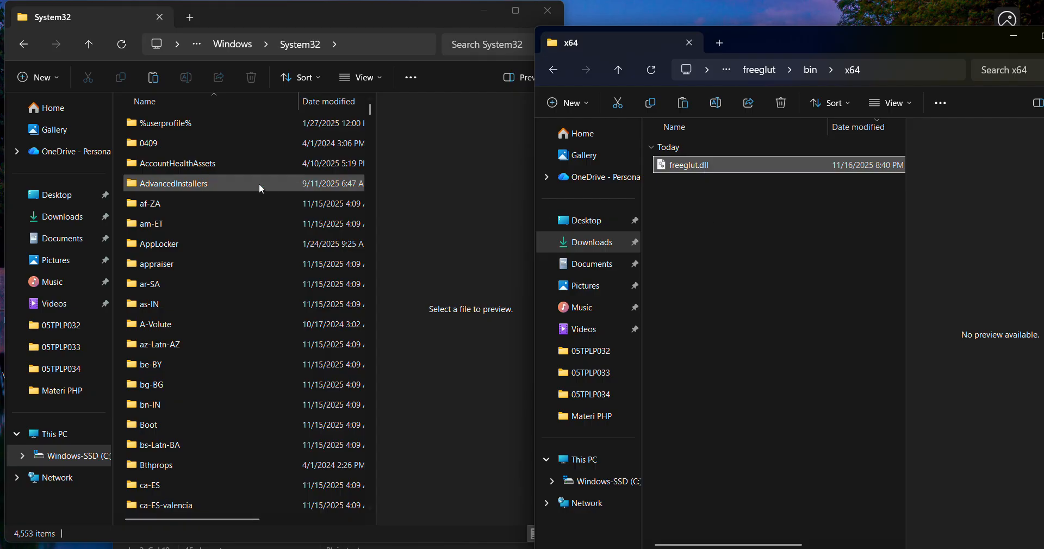
click(247, 197)
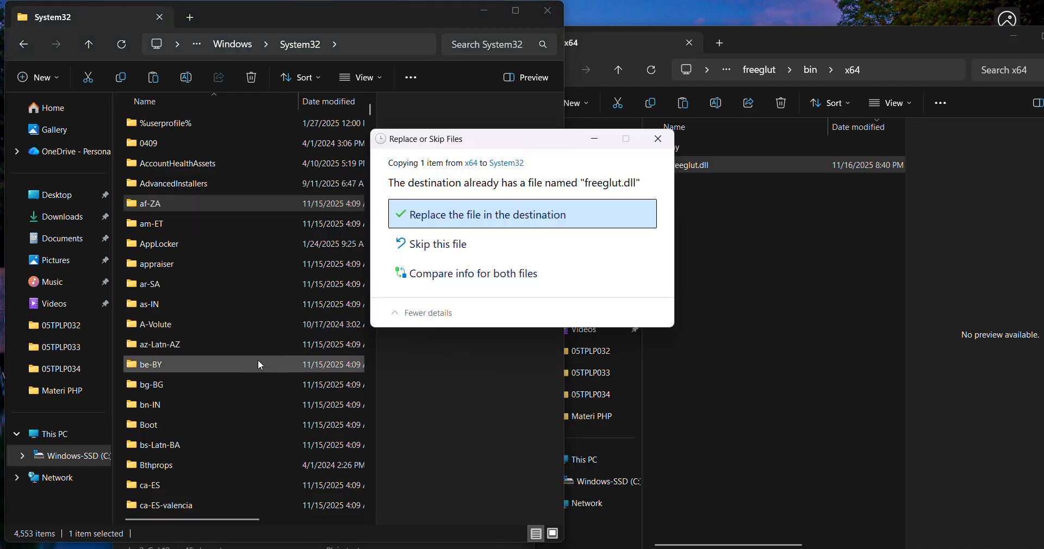
click(469, 225)
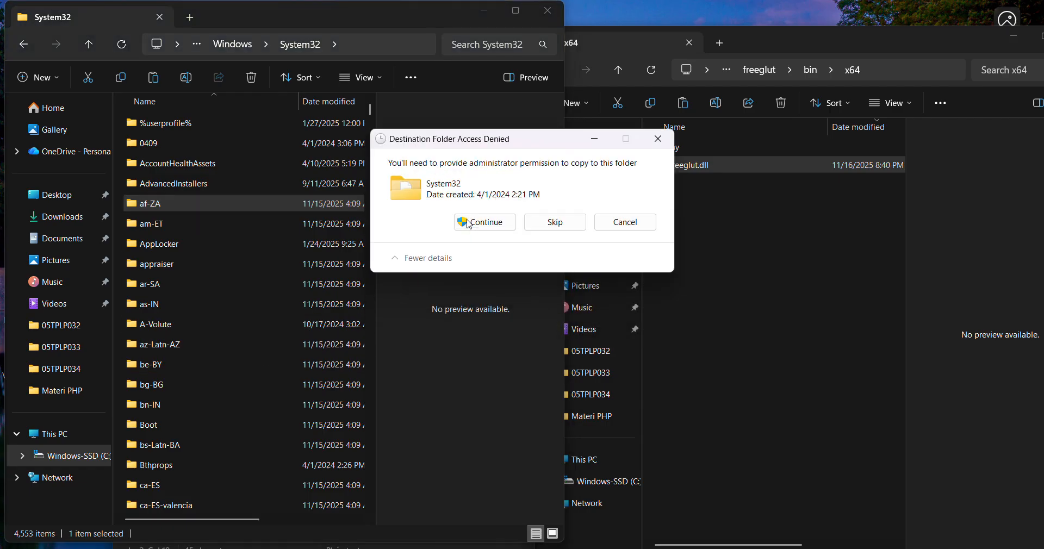
click(470, 224)
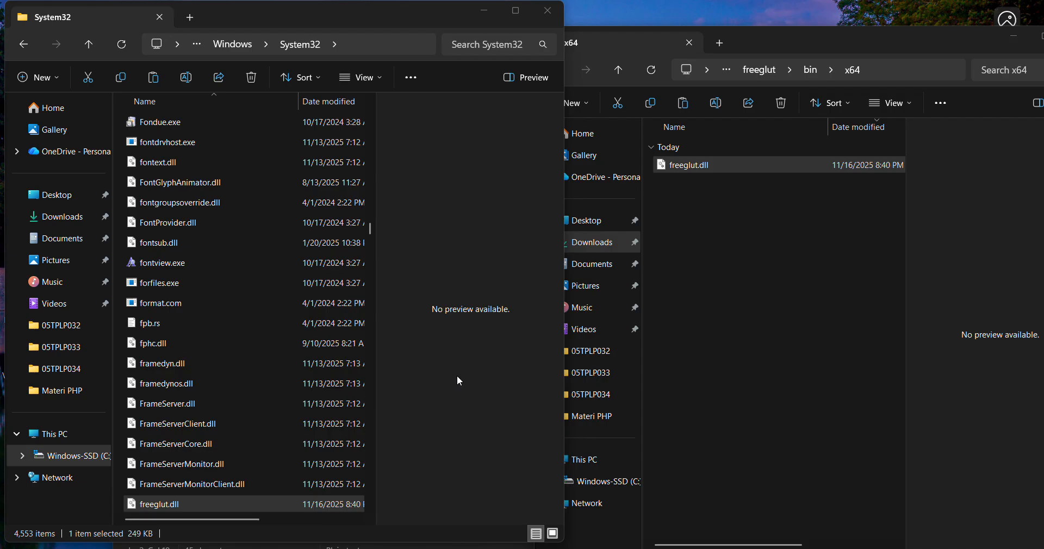
Close the System32 window and maximize the window showing freeglut's bin\x64 folder.
double_click(373, 12)
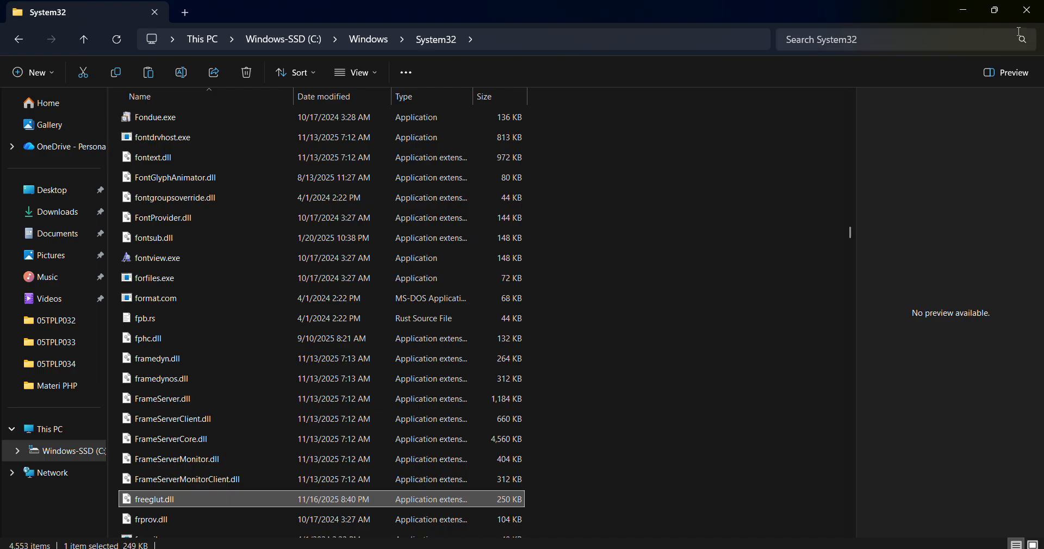
click(1027, 11)
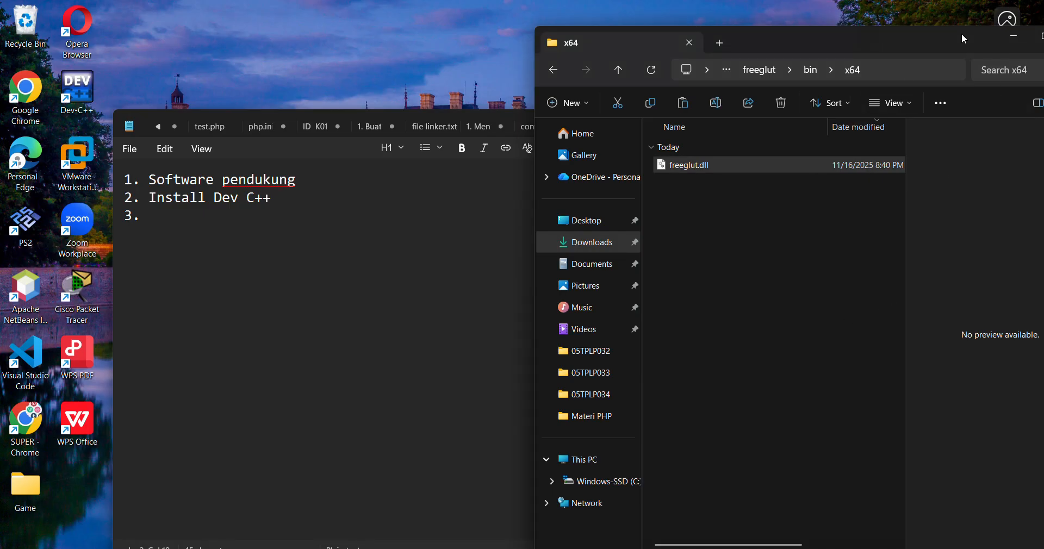
drag(961, 34, 862, 51)
click(948, 56)
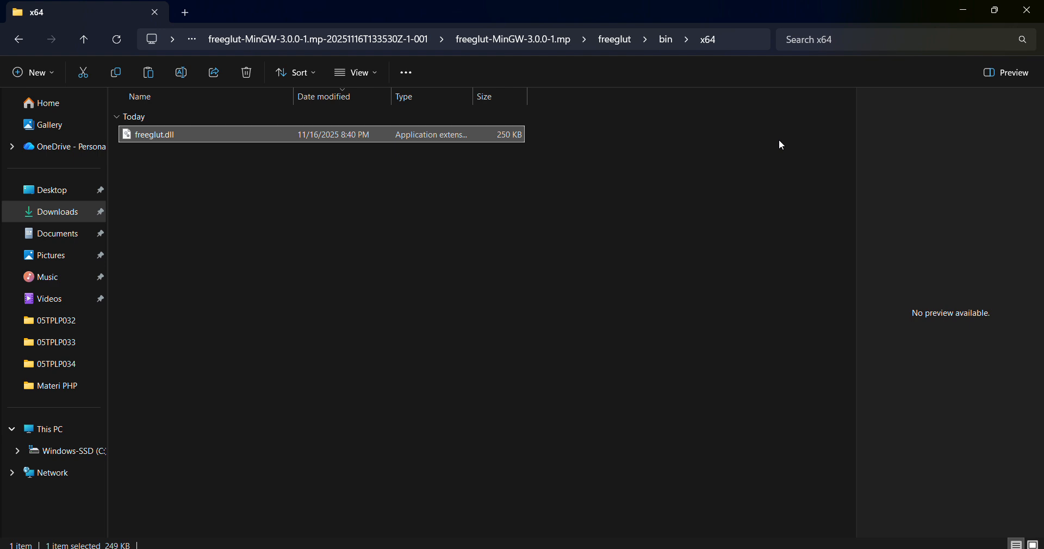
Go back through Downloads to the freeglut-MinGW-3.0.0-1.mp folder inside the extracted freeglut-MinGW-3.0.0-1.mp-20251116T133530Z-1-001 folder.
click(614, 40)
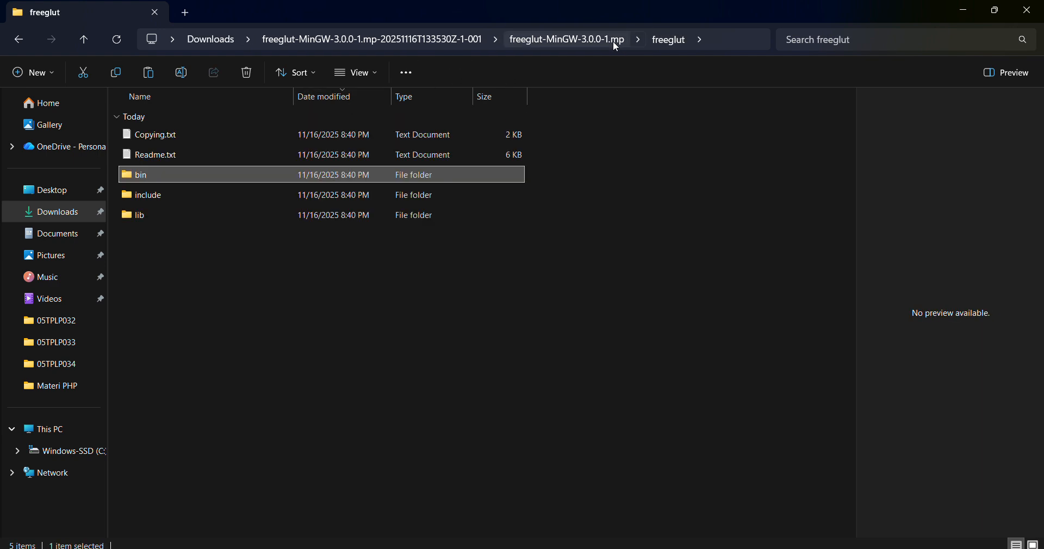
key(super+e)
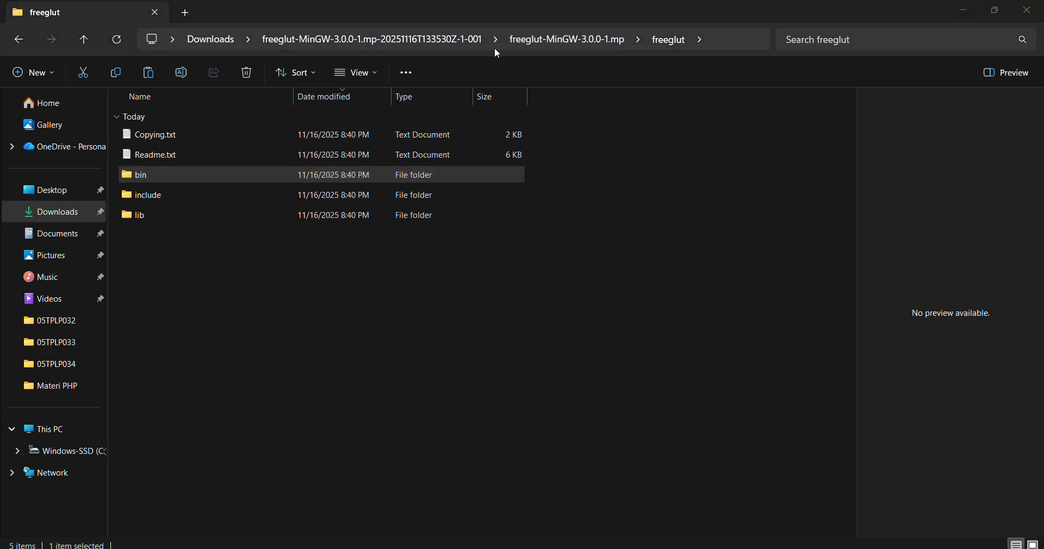
click(411, 41)
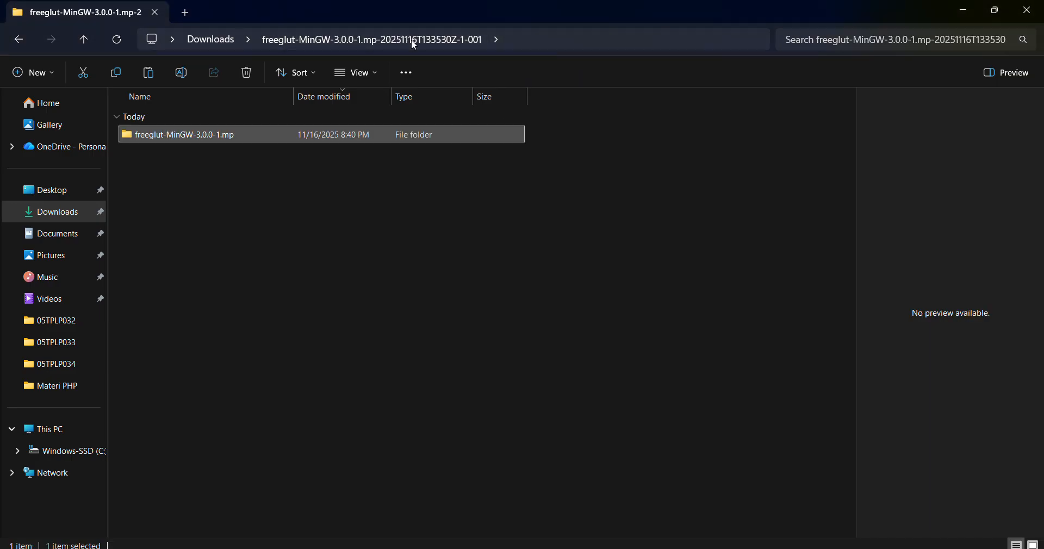
double_click(217, 142)
click(76, 220)
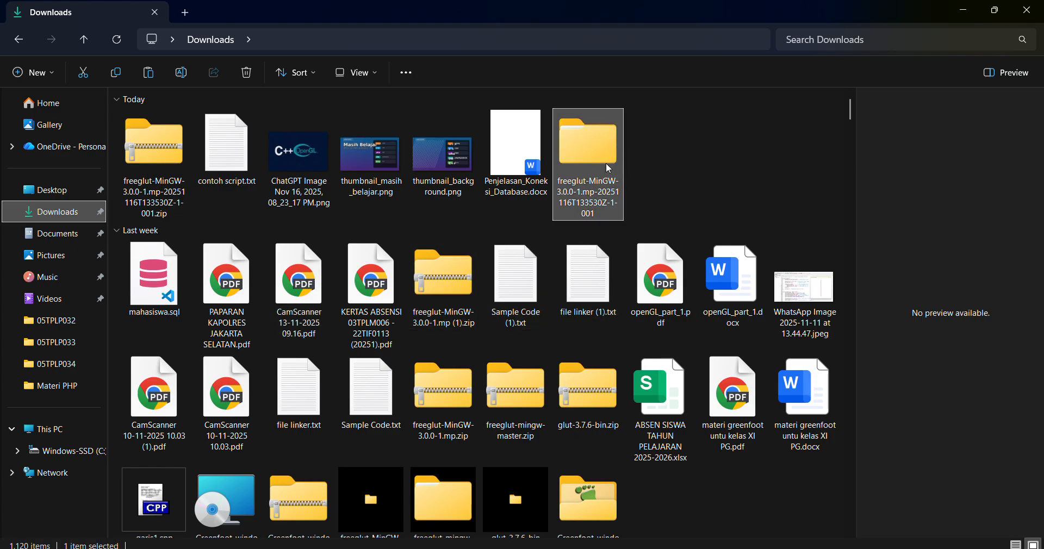
double_click(606, 163)
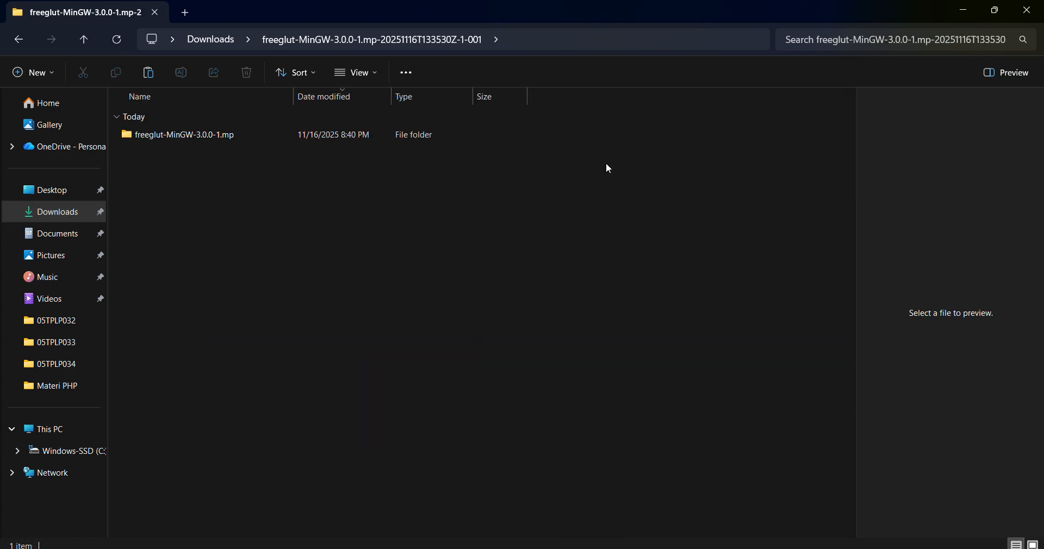
double_click(237, 140)
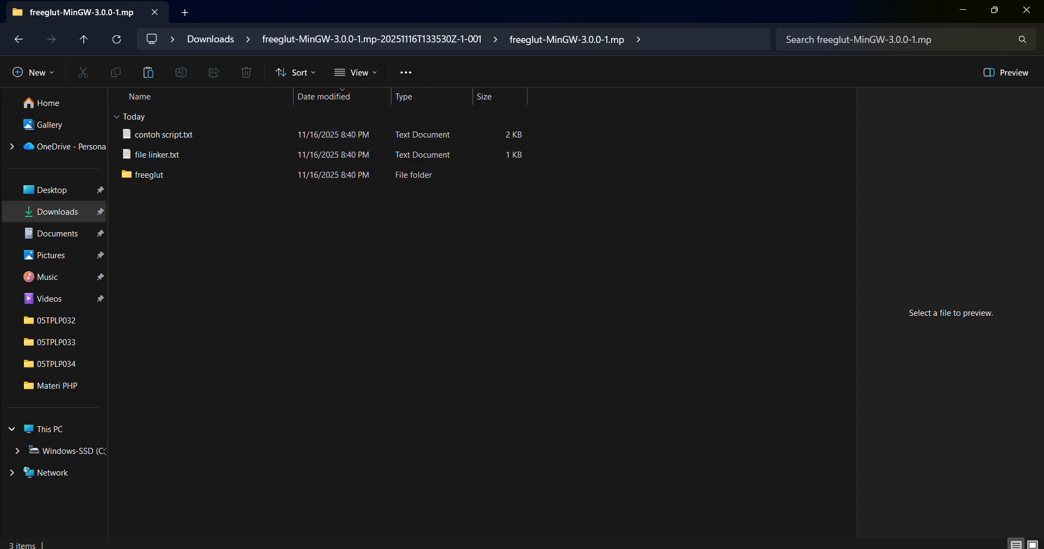
Search Windows for "dev" and launch Dev-C++.
click(272, 548)
text(dev)
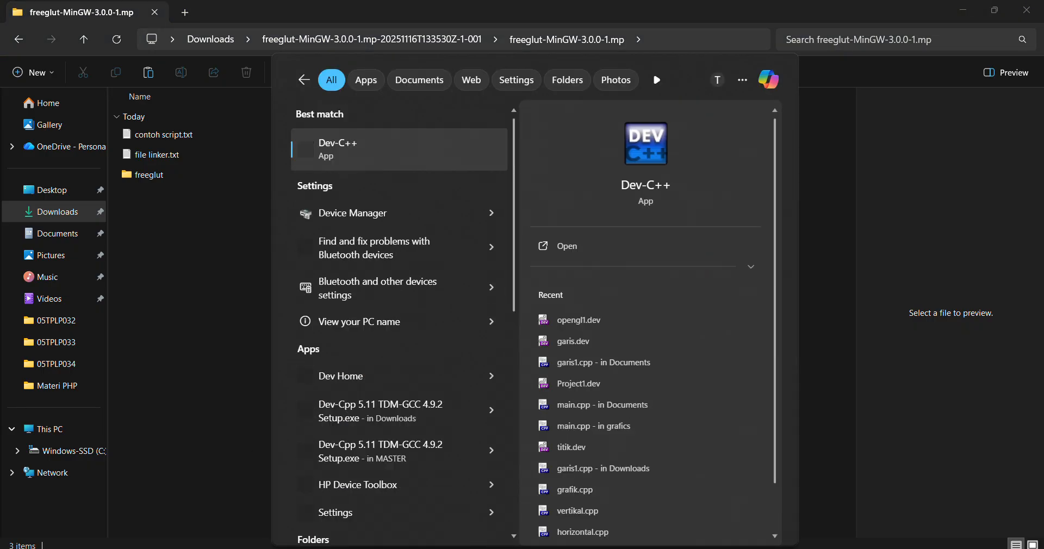
key(Return)
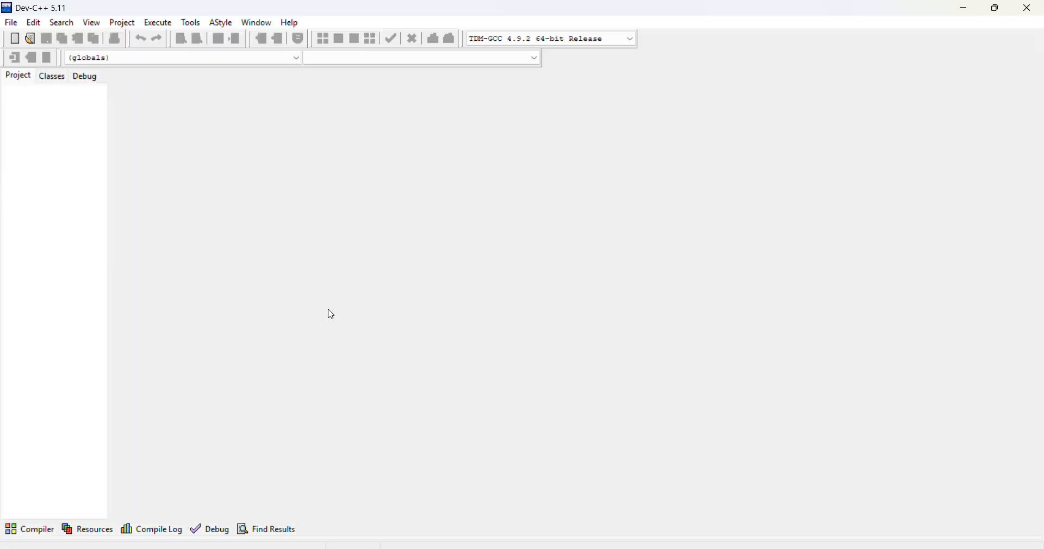
Start a new project from the OpenGL multimedia template and set it as a C project.
click(12, 23)
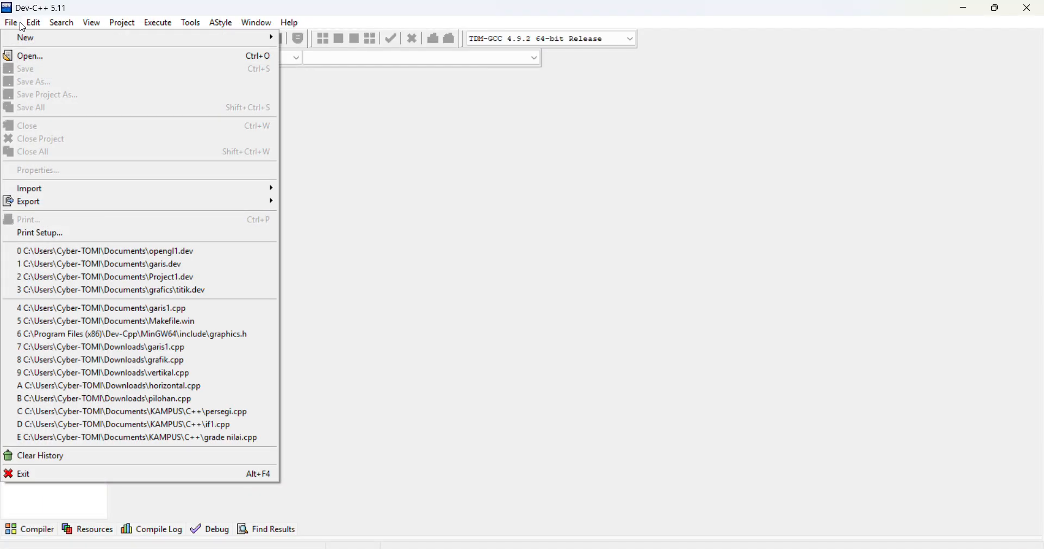
mouse_move(34, 23)
mouse_move(82, 37)
click(327, 50)
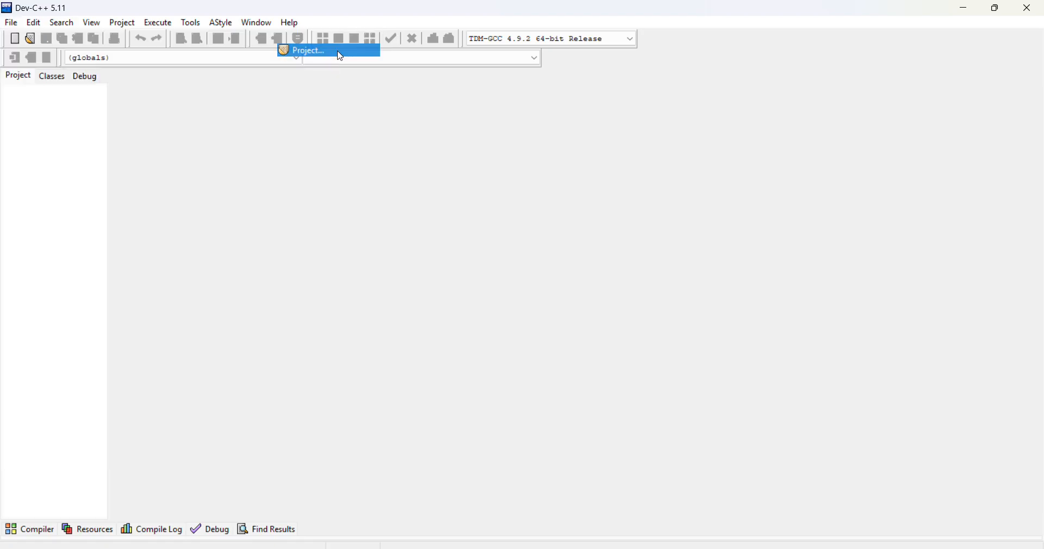
click(411, 194)
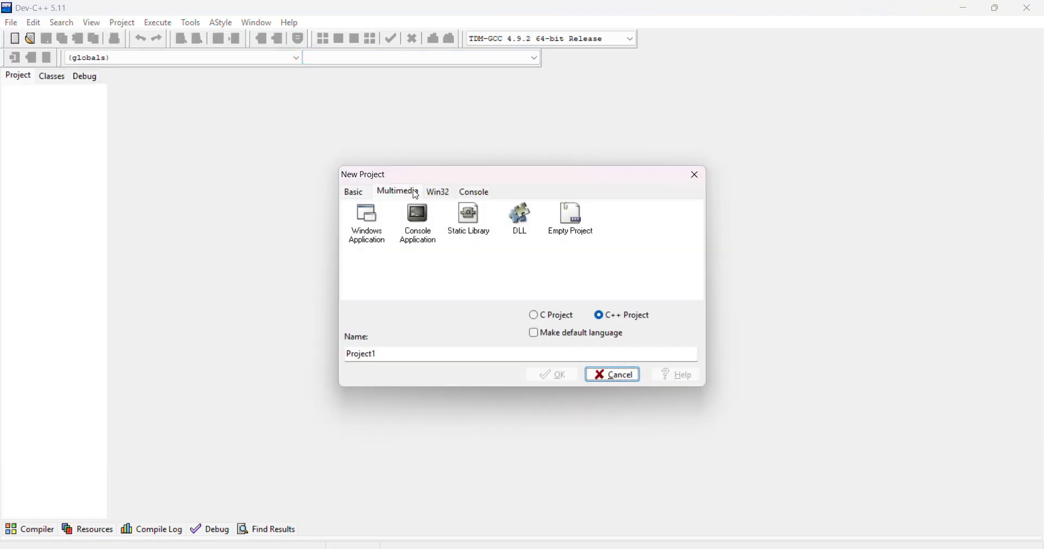
click(419, 219)
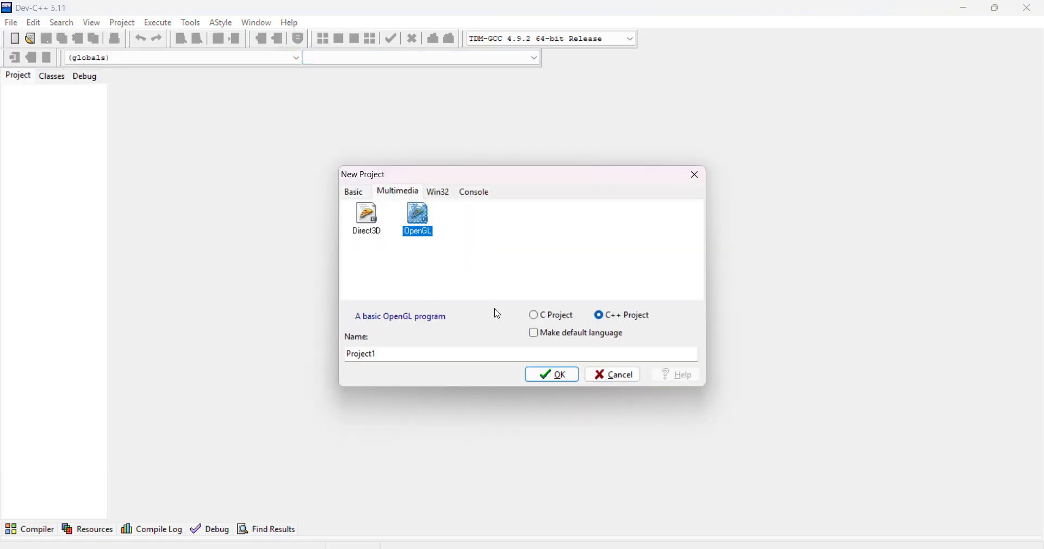
click(540, 317)
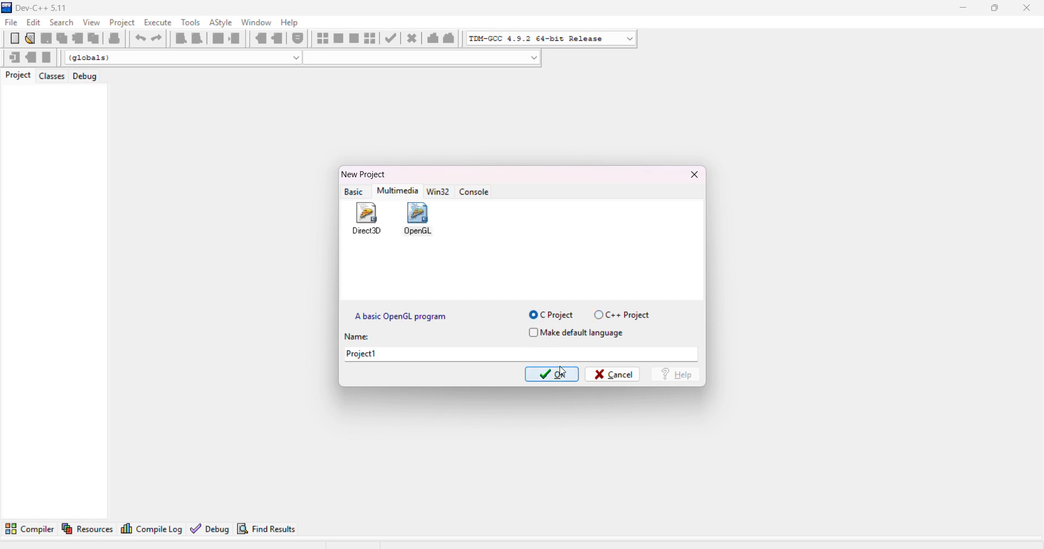
Name the new project garis1_1 and confirm the project settings.
drag(396, 359, 309, 354)
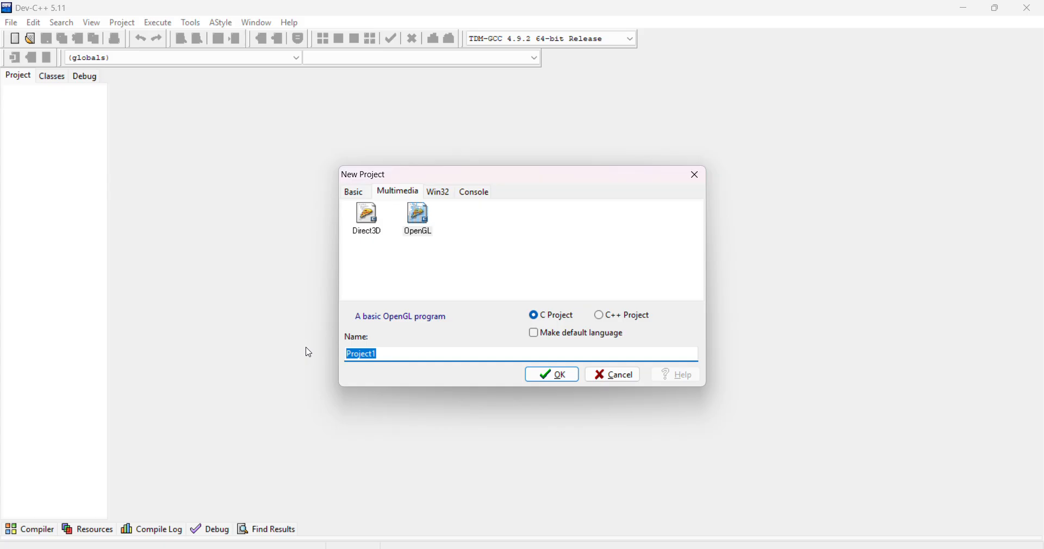
text(belajar)
key(BackSpace)
key(BackSpace)
key(BackSpace)
key(BackSpace)
key(BackSpace)
key(BackSpace)
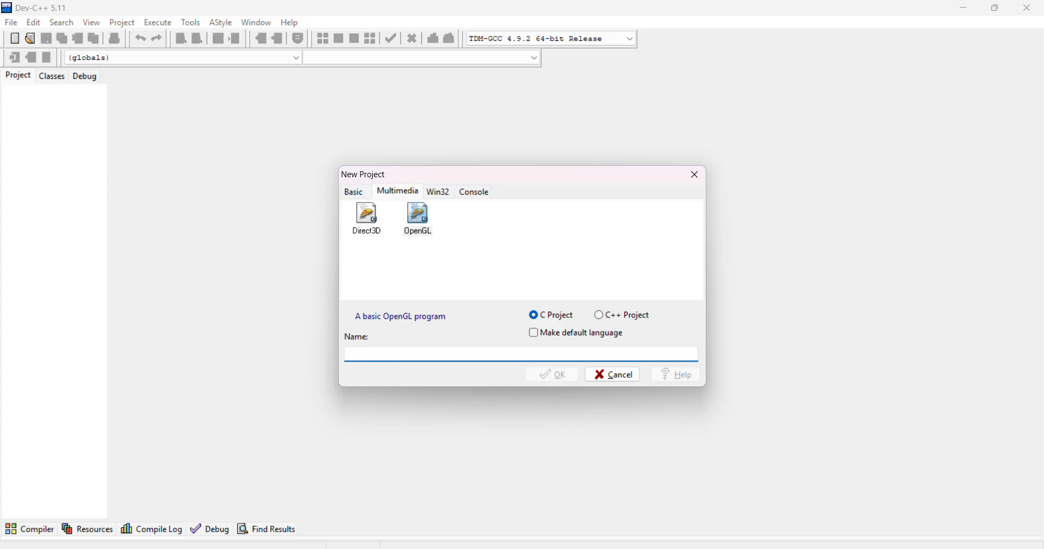
text(garis1_1)
click(572, 378)
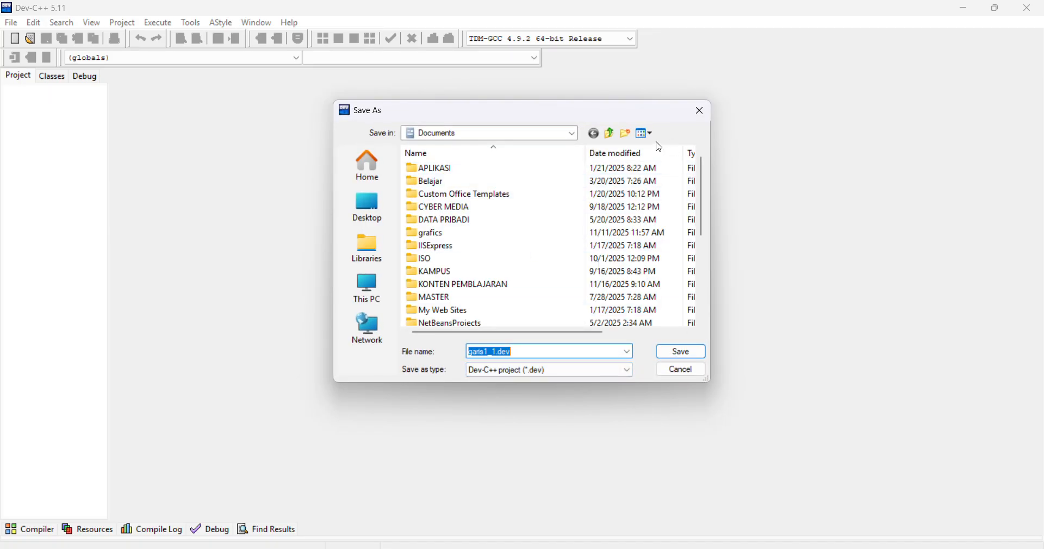
Create a folder named Belajar_OpenGL in Documents and save the project in it as garis1_1.dev.
click(629, 139)
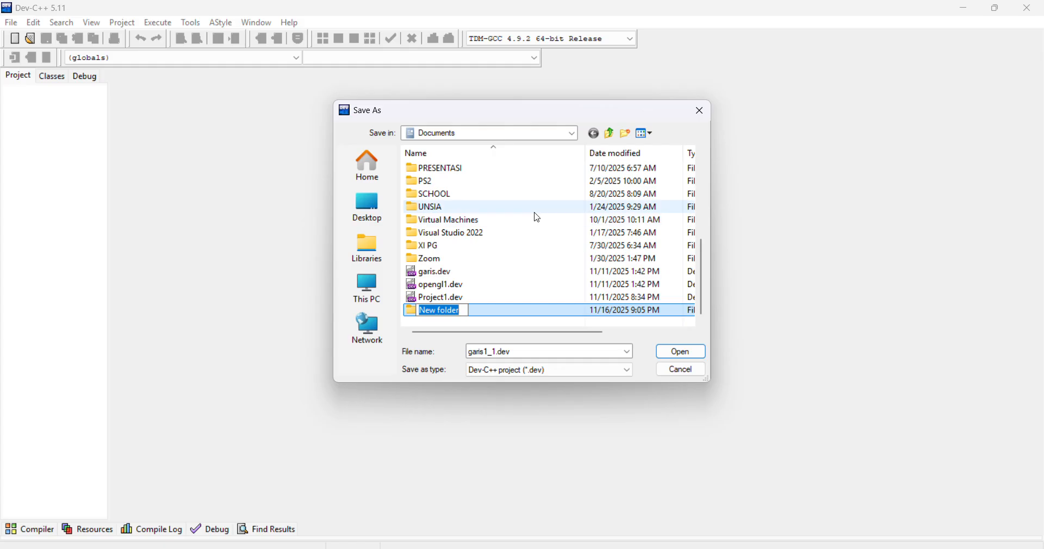
text(BELAJAR)
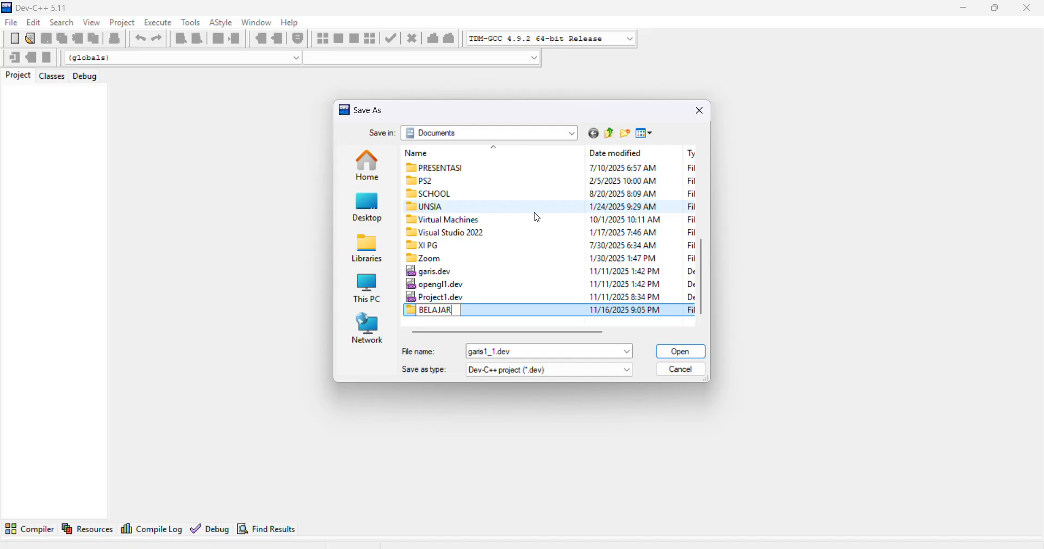
text(_c)
key(BackSpace)
key(BackSpace)
key(BackSpace)
key(BackSpace)
key(BackSpace)
key(BackSpace)
key(BackSpace)
key(BackSpace)
text(ELAJAR_OPENgl)
key(BackSpace)
key(BackSpace)
key(BackSpace)
key(BackSpace)
key(BackSpace)
key(BackSpace)
key(BackSpace)
key(BackSpace)
key(BackSpace)
key(BackSpace)
key(BackSpace)
key(BackSpace)
key(BackSpace)
key(BackSpace)
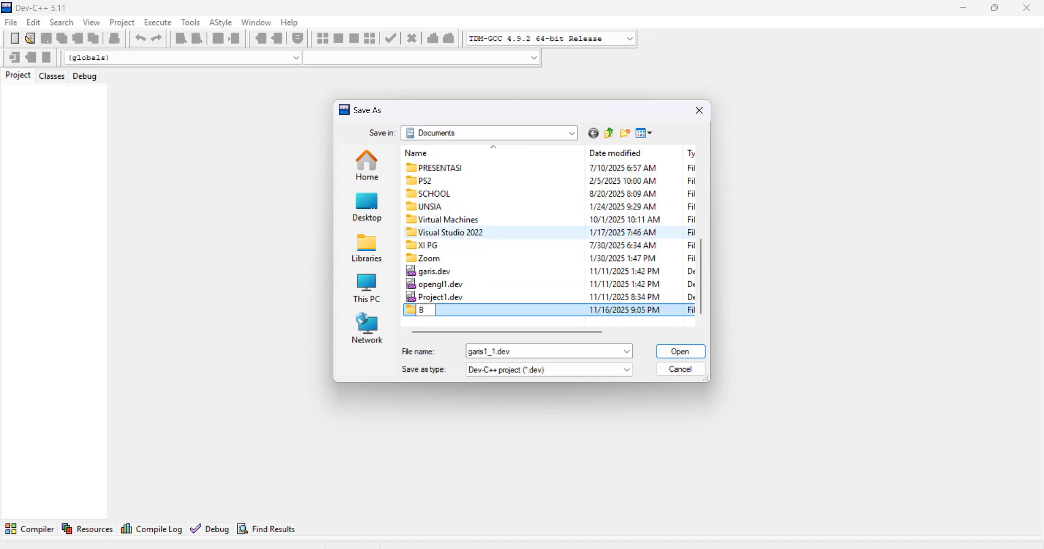
text(Belajar_Ope)
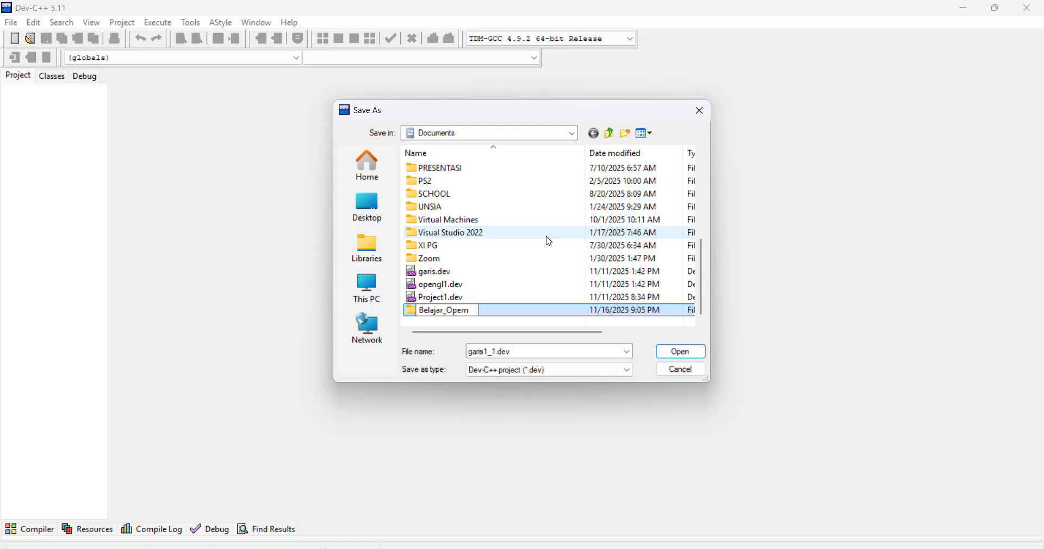
text(nGL)
key(Return)
key(Return)
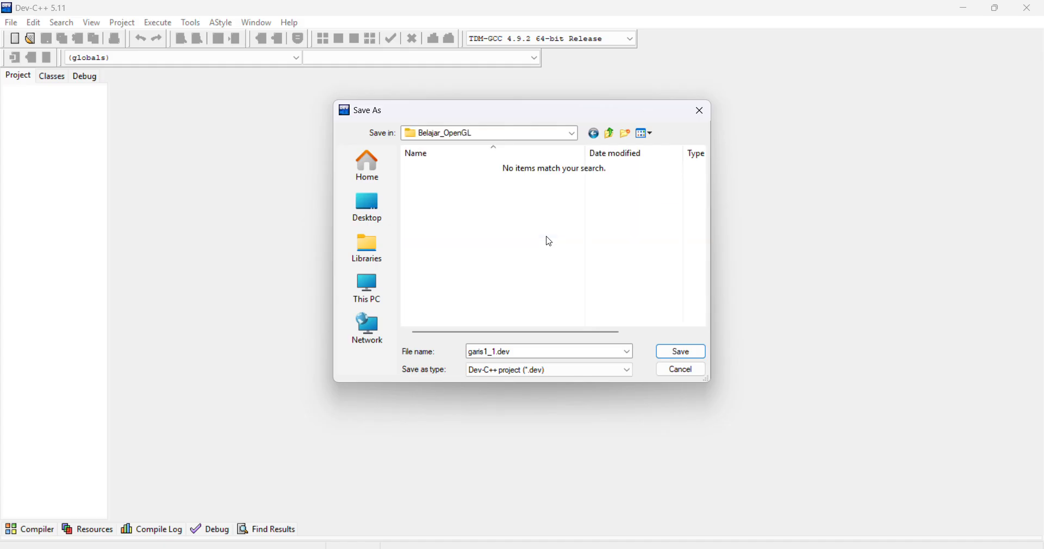
click(680, 353)
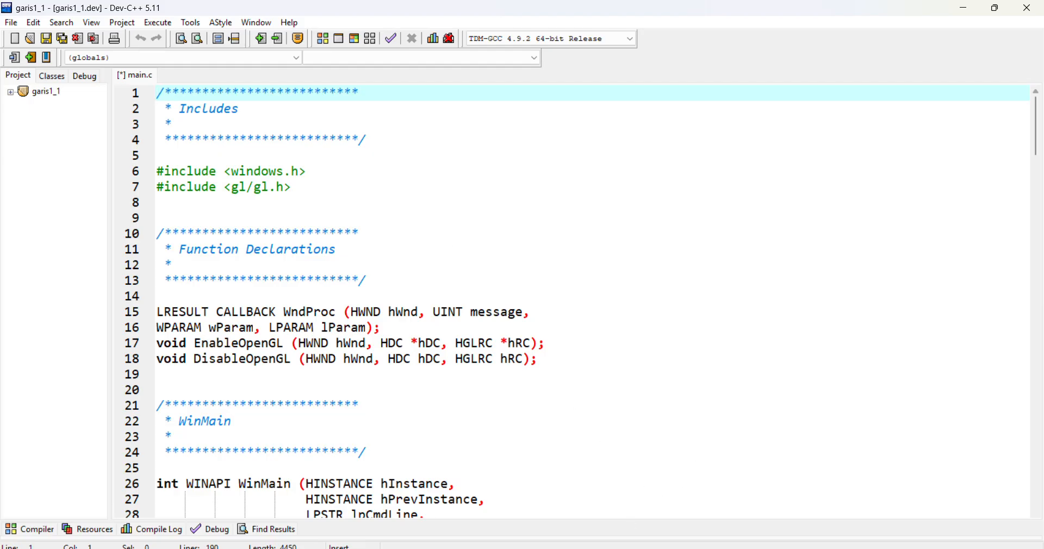
Open contoh script.txt from the freeglut-MinGW-3.0.0-1.mp folder and copy its entire code.
key(alt+Tab)
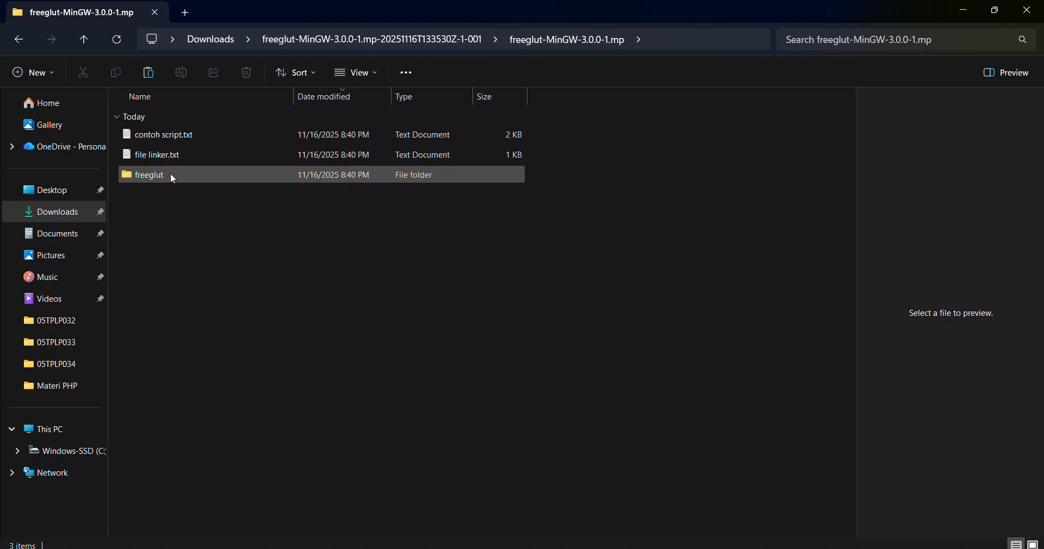
click(183, 141)
double_click(182, 140)
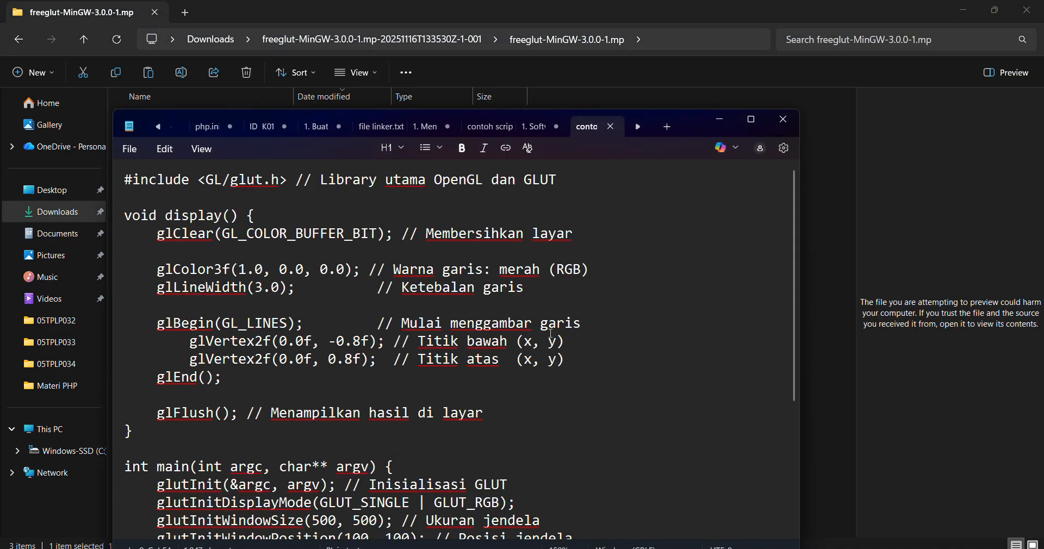
scroll(552, 332, down, 4)
key(ctrl+a)
key(ctrl+c)
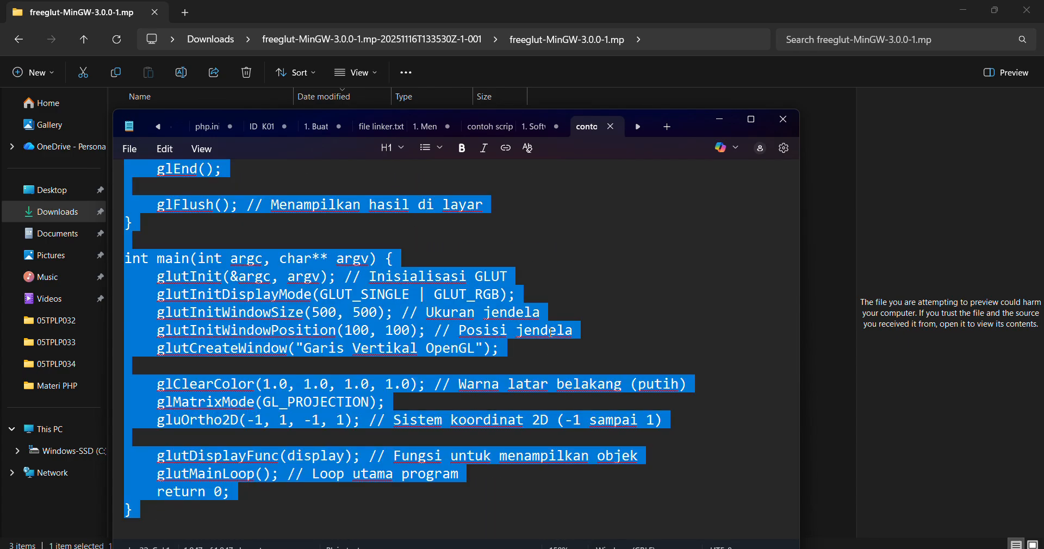
Switch back to Dev-C++ and replace the whole template code in main.c with the copied GLUT script.
key(alt+Tab)
key(alt+Tab)
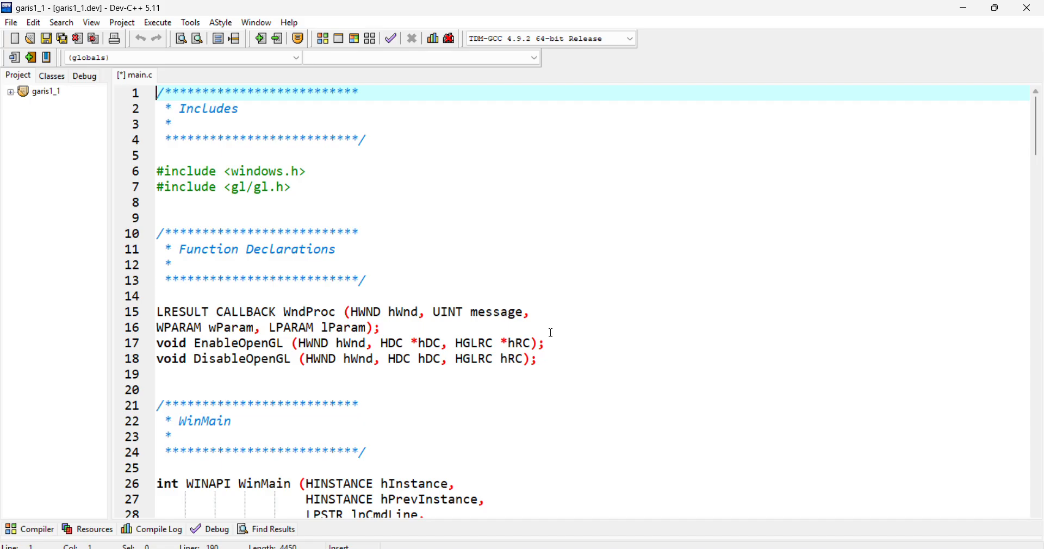
click(474, 249)
key(ctrl+a)
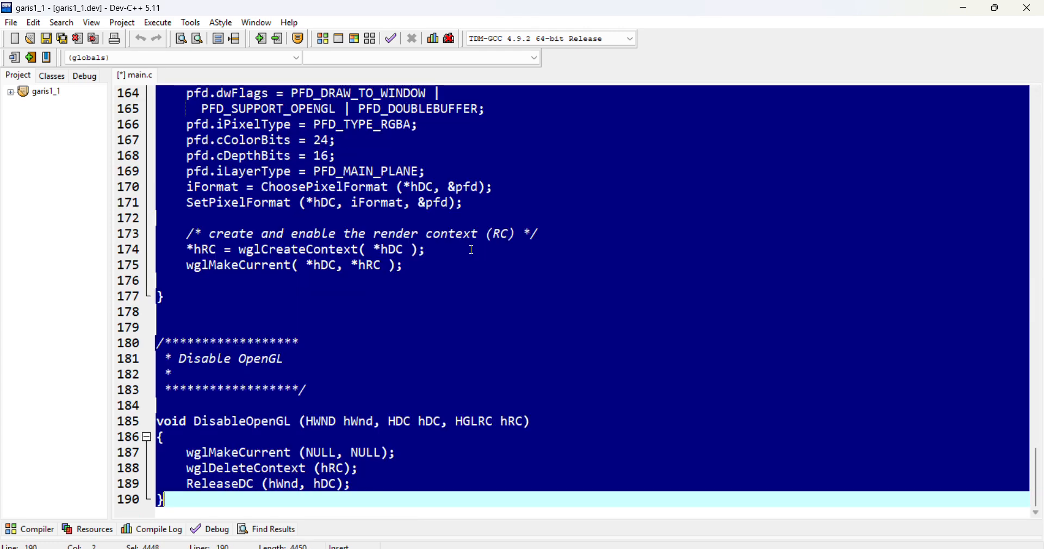
key(ctrl+v)
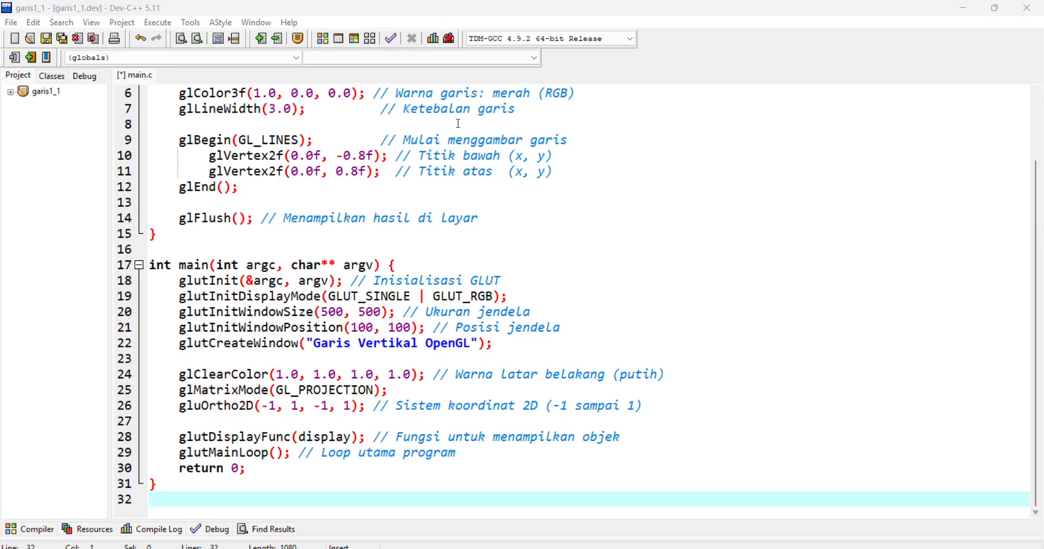
scroll(474, 279, up, 2)
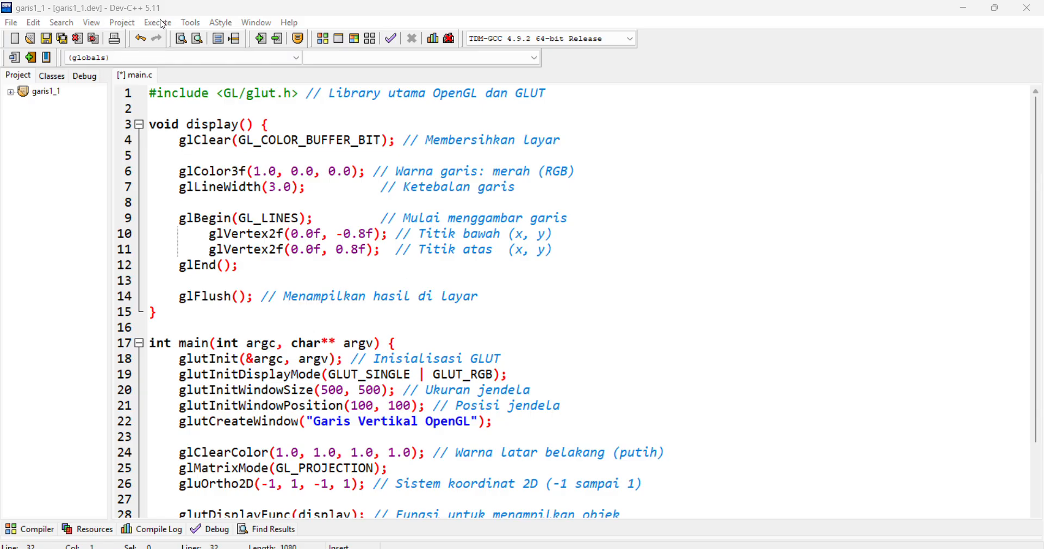
Open the project options of garis1_1 at the additional compiler and linker parameters.
click(189, 24)
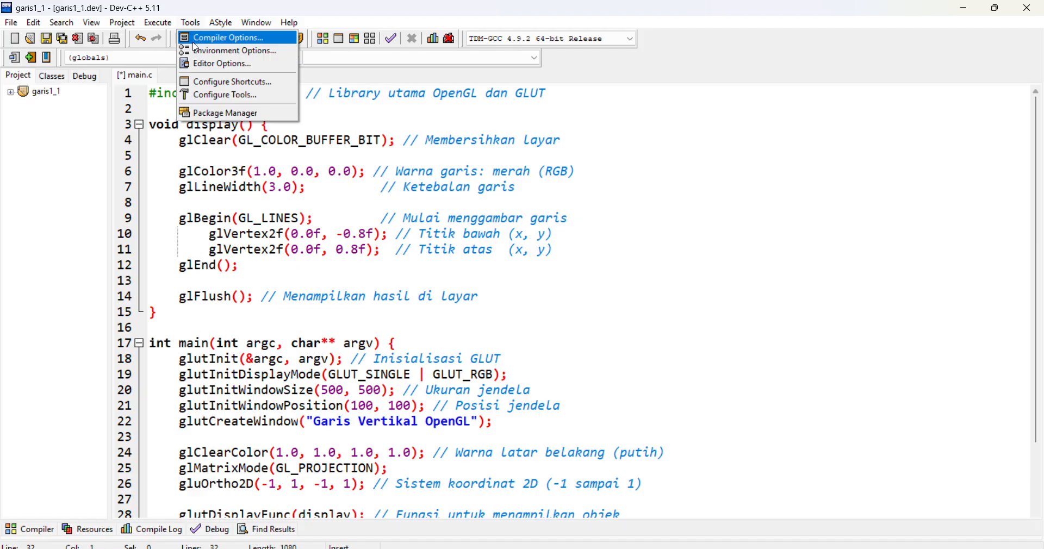
mouse_move(123, 23)
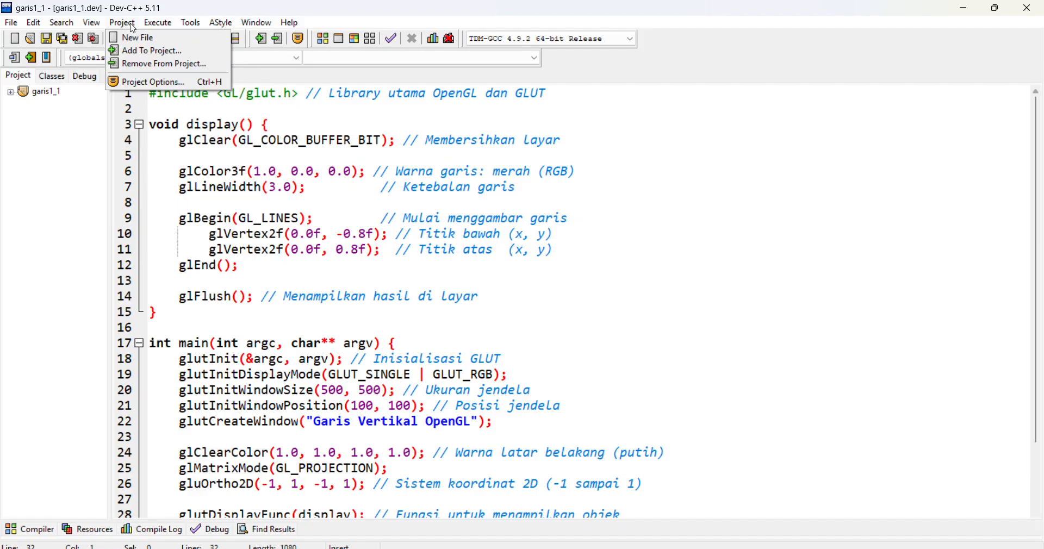
click(140, 83)
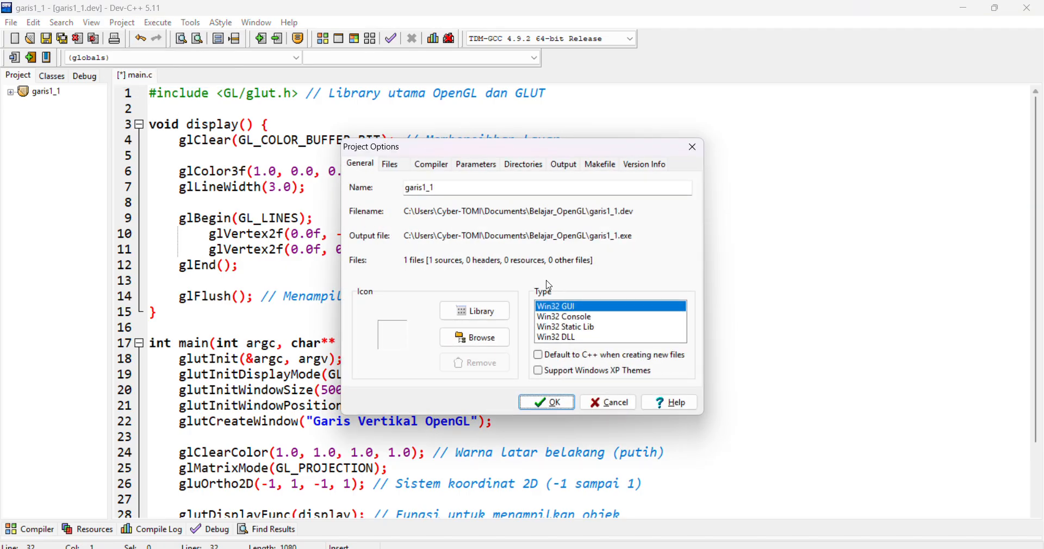
click(473, 166)
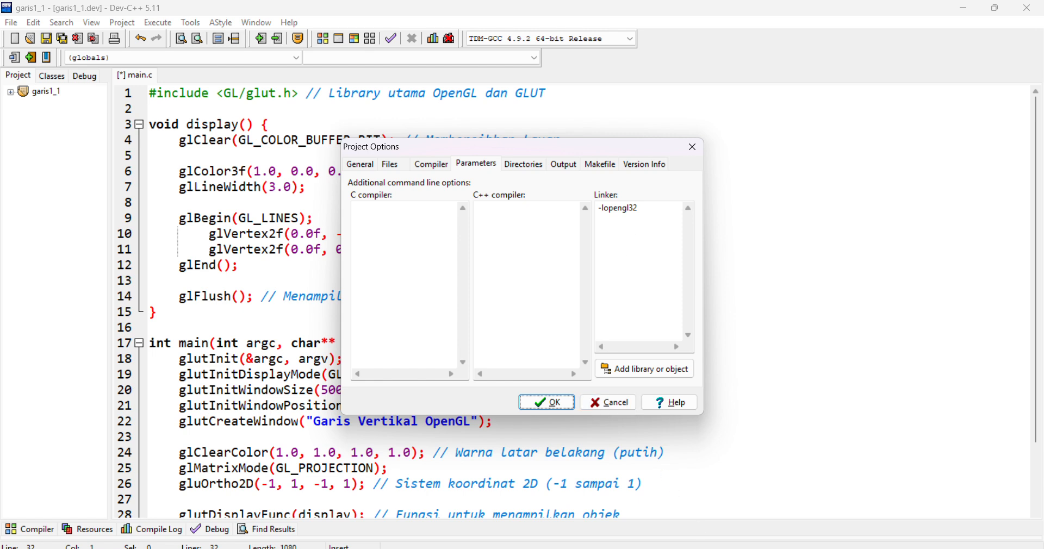
Open file linker.txt from the freeglut-MinGW-3.0.0-1.mp folder in Notepad.
key(alt+Tab)
double_click(161, 157)
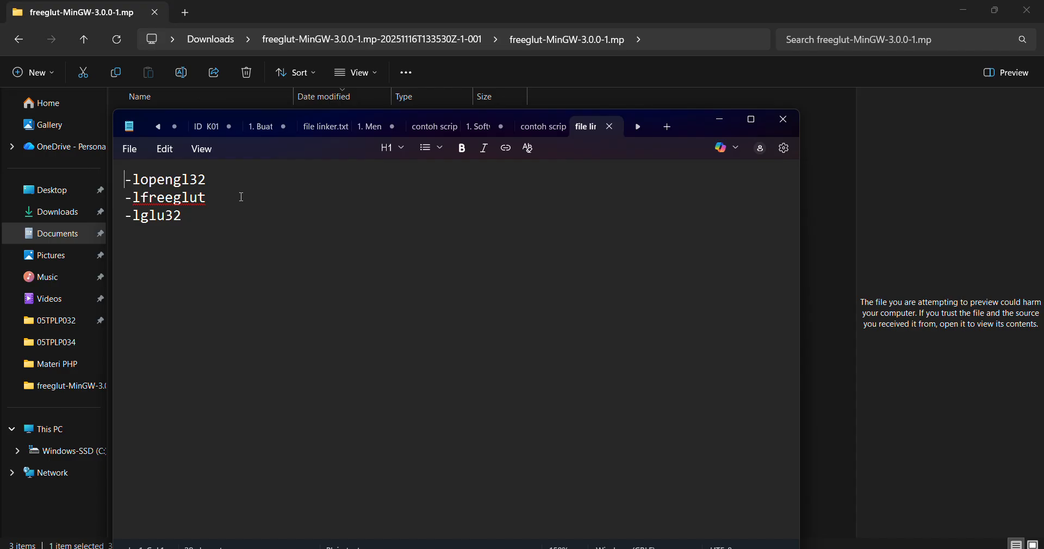
key(alt+Tab)
key(alt+Tab)
key(Tab)
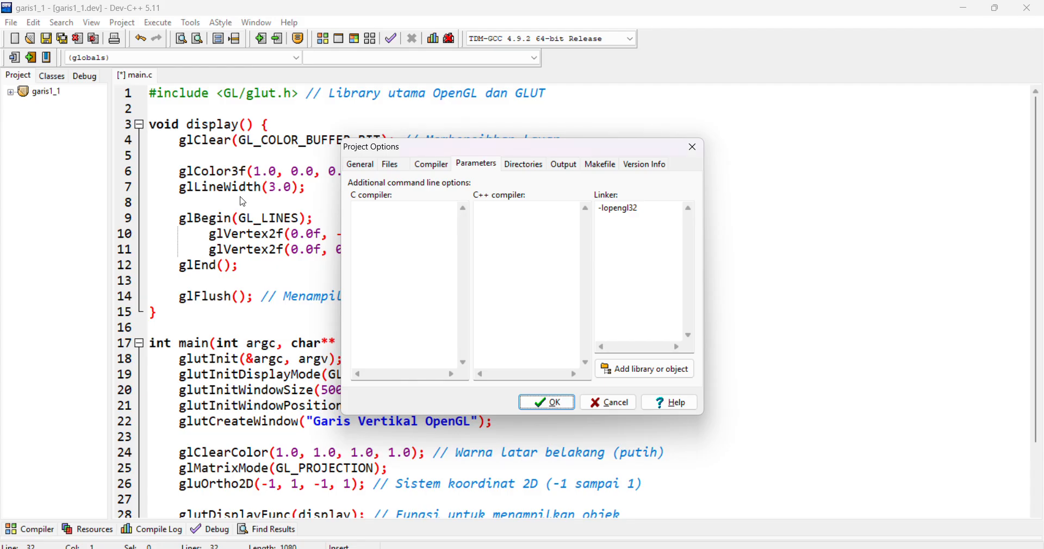
key(alt+Tab)
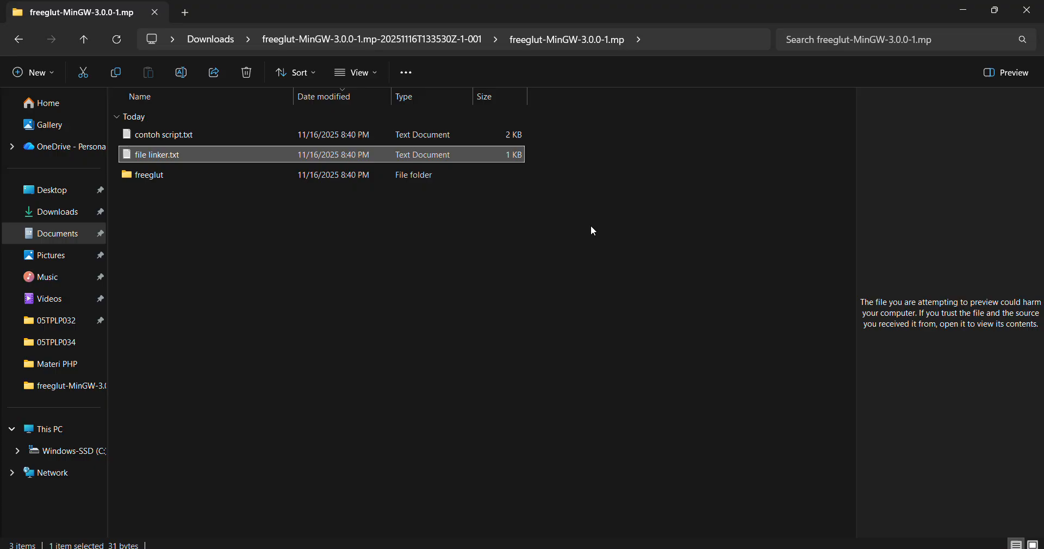
key(alt+Tab)
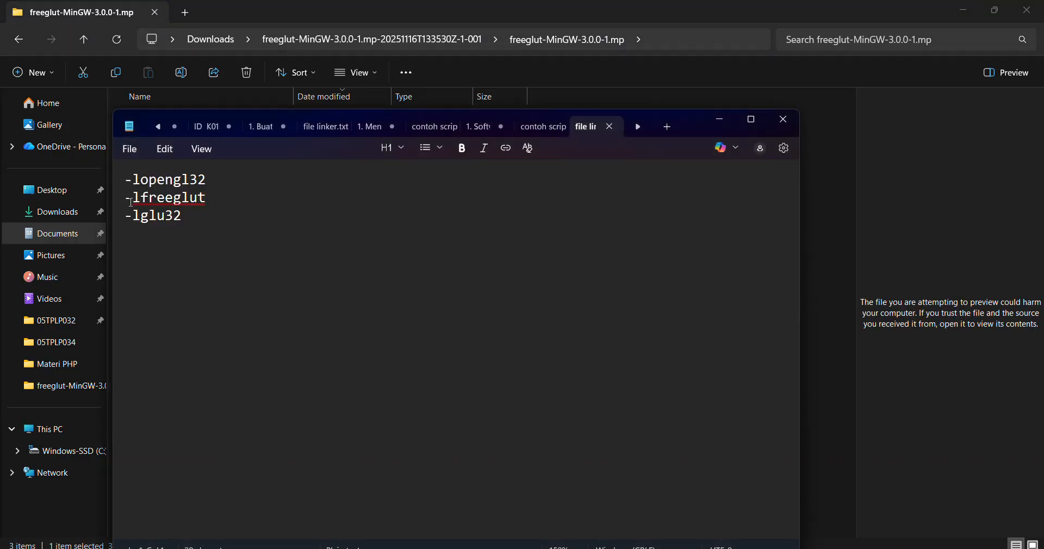
Copy the -lfreeglut line from file linker.txt and add it below -lopengl32 in the project's linker parameters.
drag(126, 199, 207, 200)
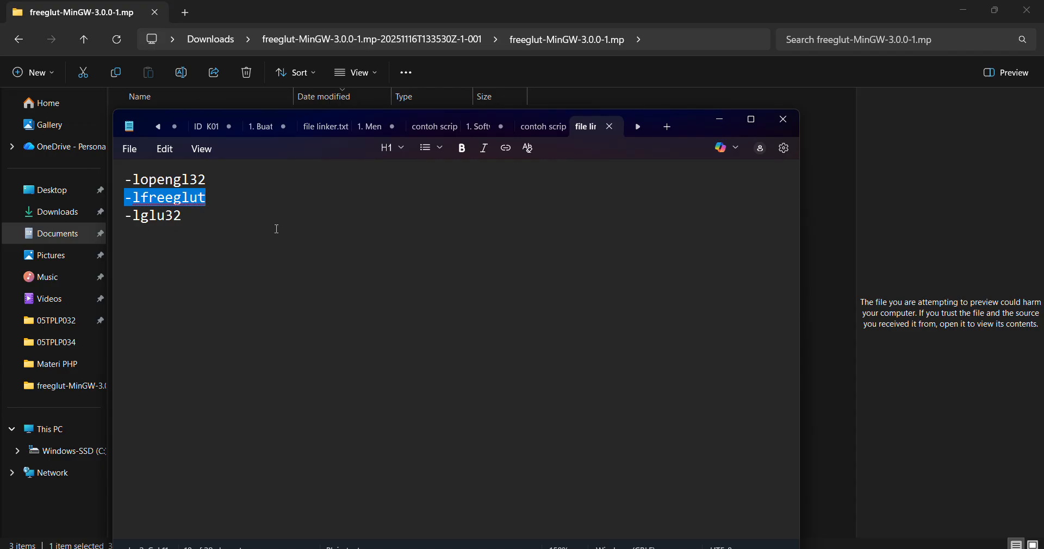
key(alt+Tab)
key(alt+Tab)
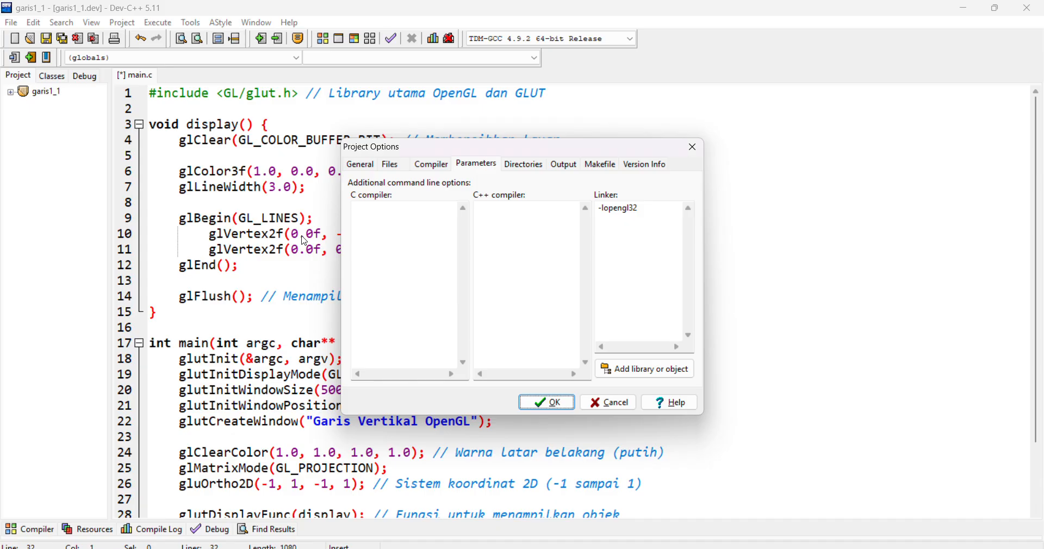
click(650, 220)
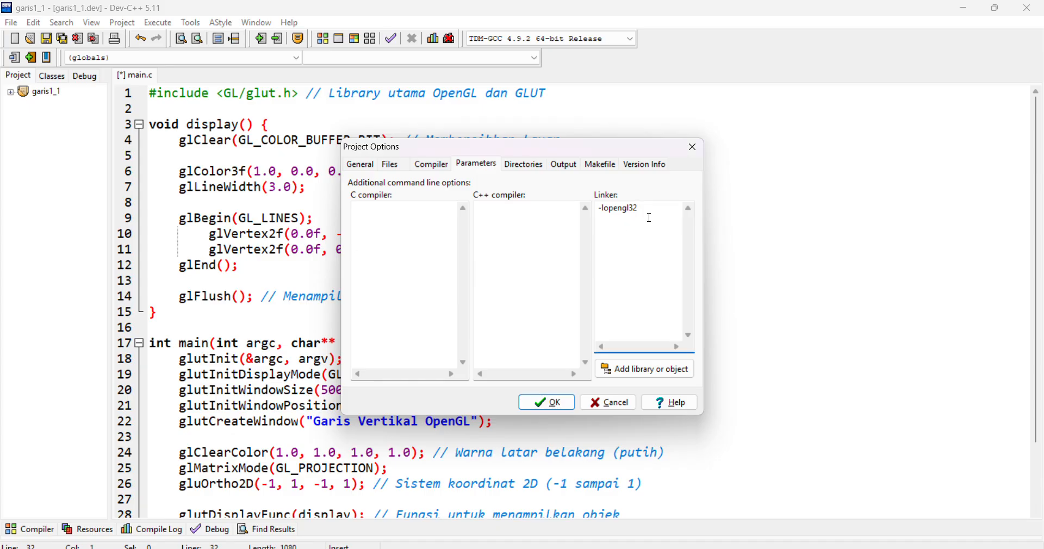
key(Return)
key(ctrl+v)
Copy the -lglu32 line from file linker.txt and add it below -lfreeglut in the project's linker parameters.
key(alt+Tab)
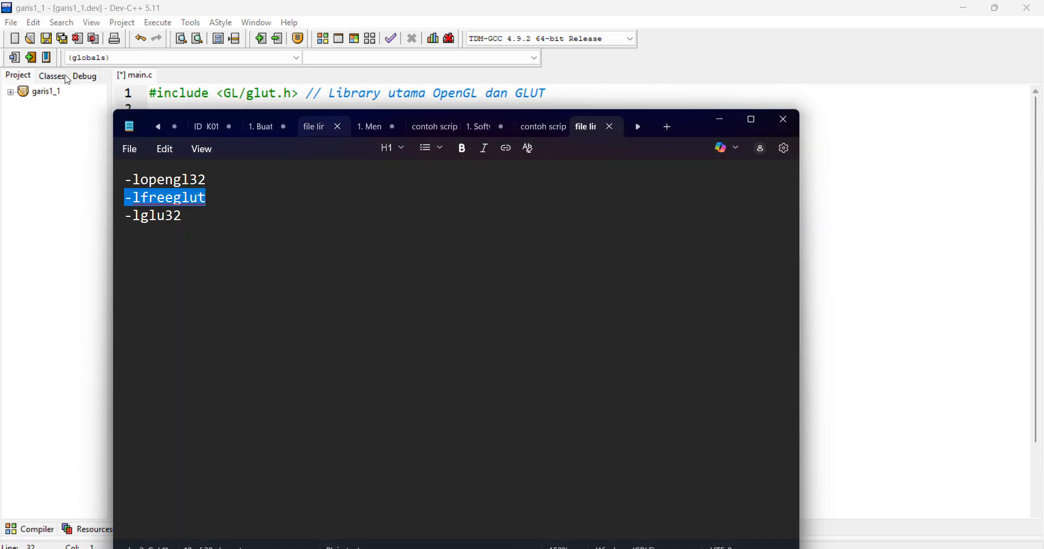
drag(123, 217, 228, 225)
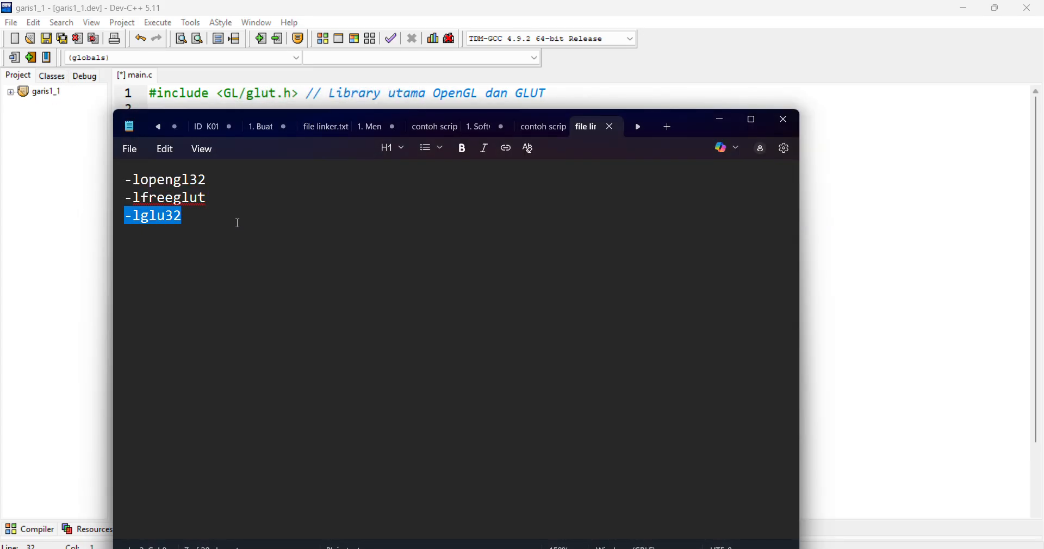
key(ctrl+c)
key(alt+Tab)
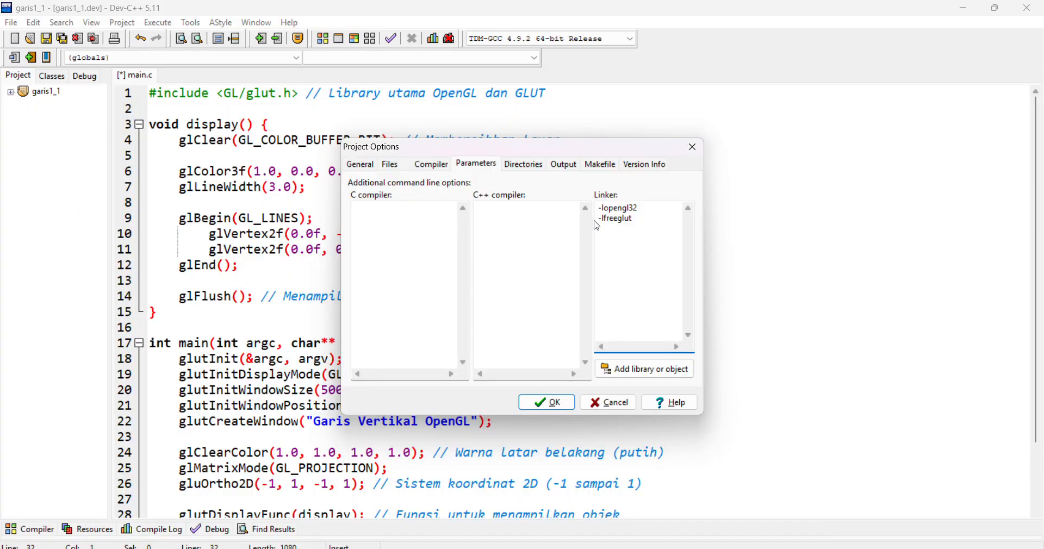
key(Return)
key(ctrl+v)
click(450, 25)
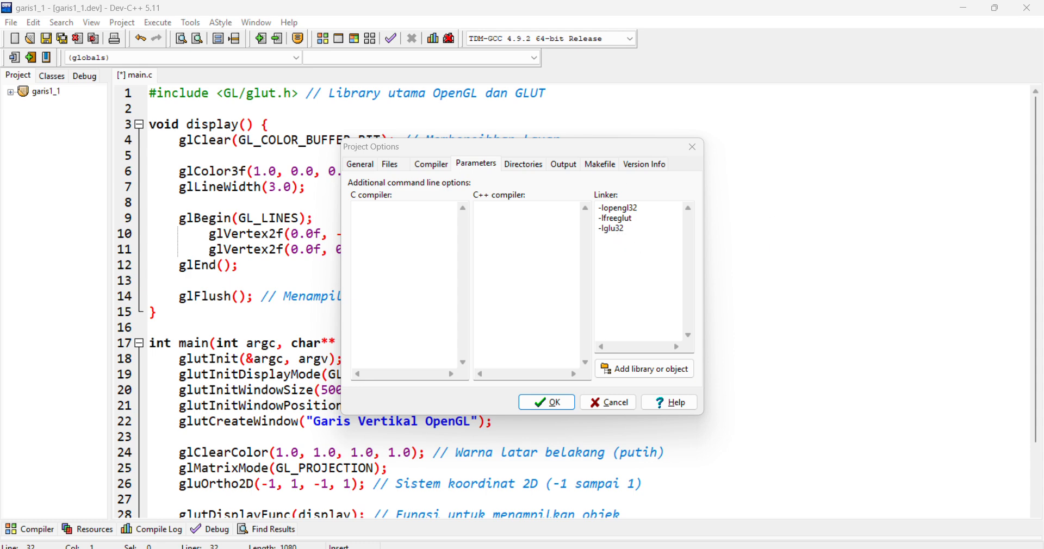
Replace the linker parameters with all three lines from file linker.txt (-lopengl32, -lfreeglut, -lglu32) and accept the project options.
click(706, 548)
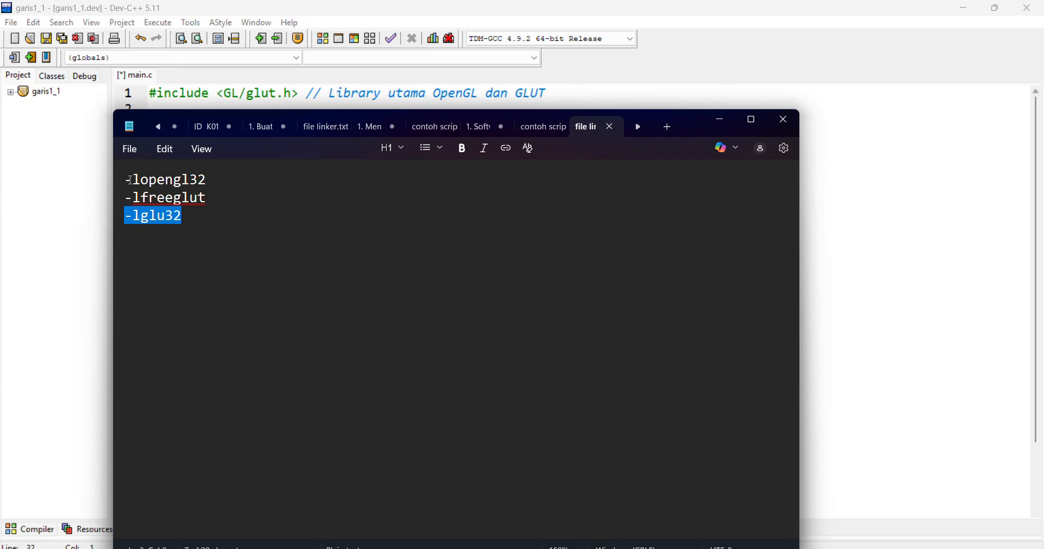
drag(126, 180, 217, 238)
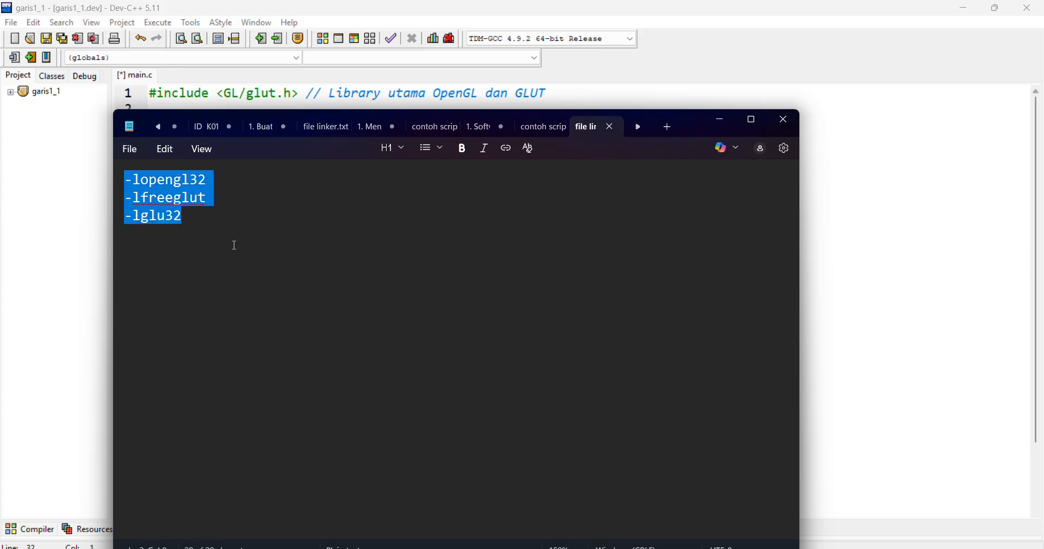
key(alt+Tab)
key(alt+Tab)
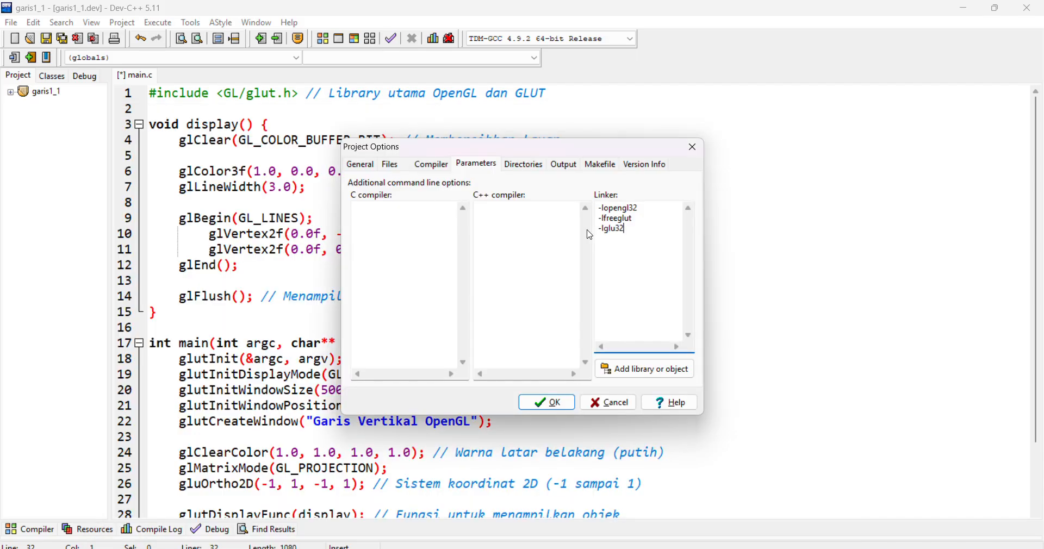
key(ctrl+a)
key(ctrl+v)
click(547, 404)
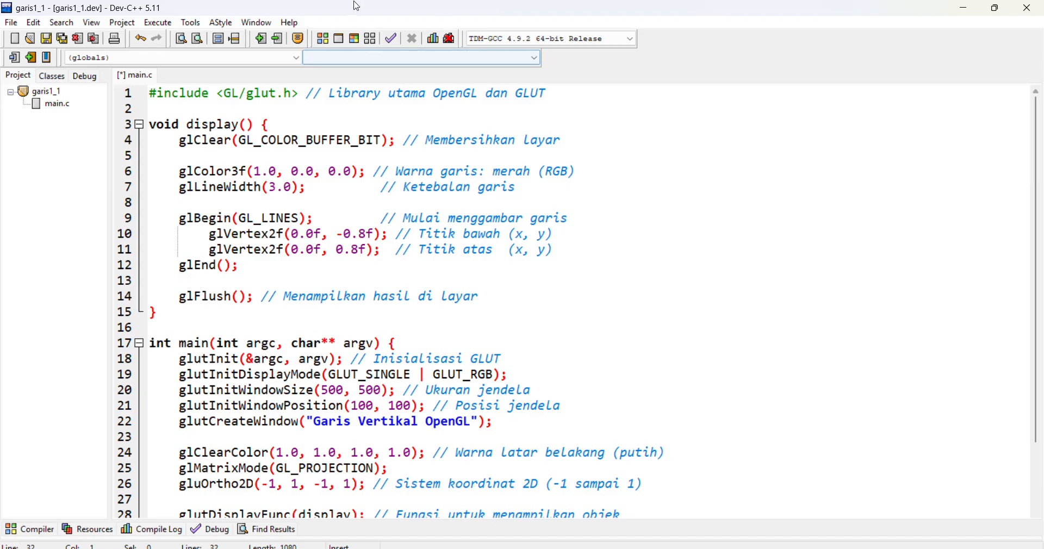
Save main.c in the Belajar_OpenGL folder and run the garis1_1 project, moving its output window aside from the code.
key(ctrl+s)
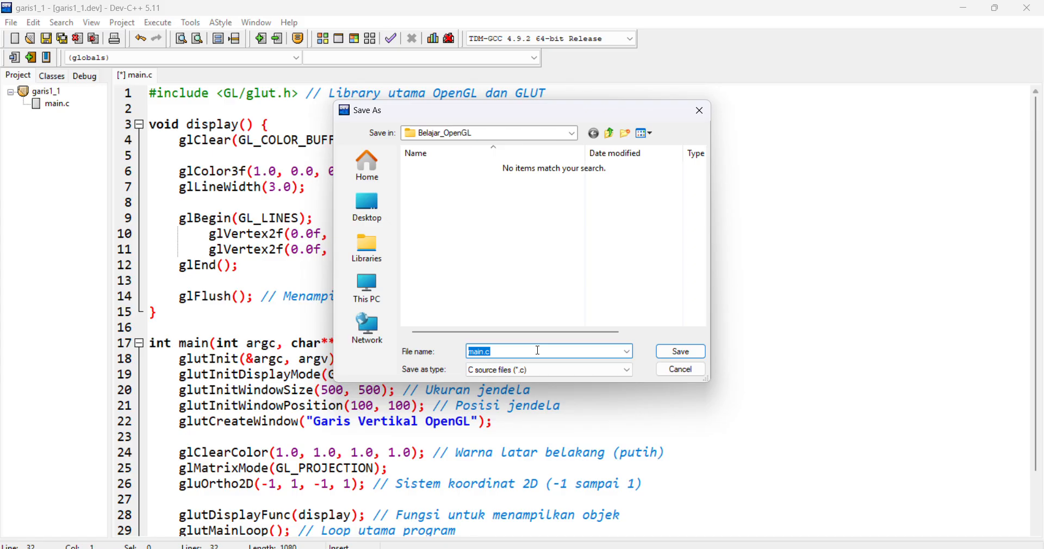
click(673, 354)
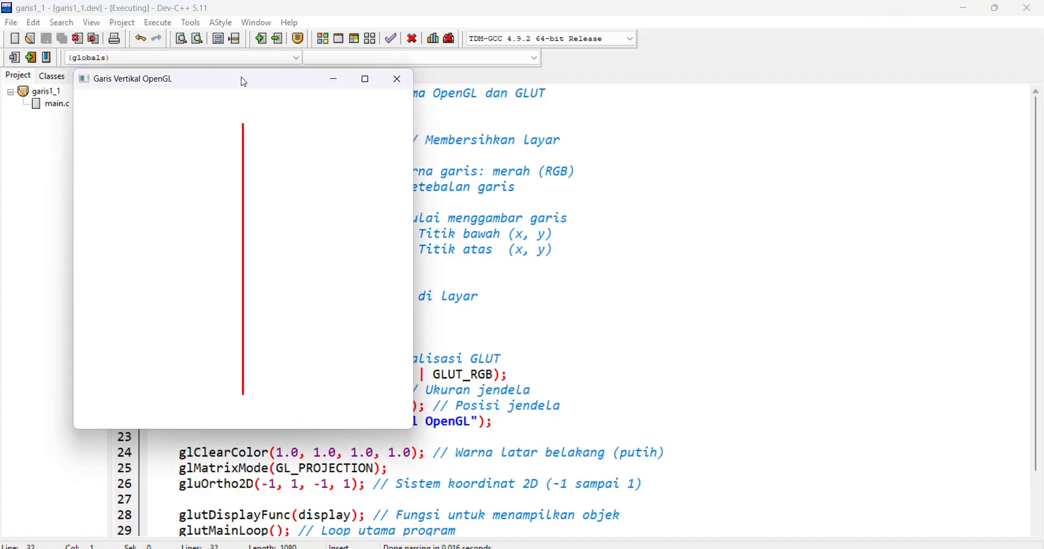
drag(243, 80, 685, 155)
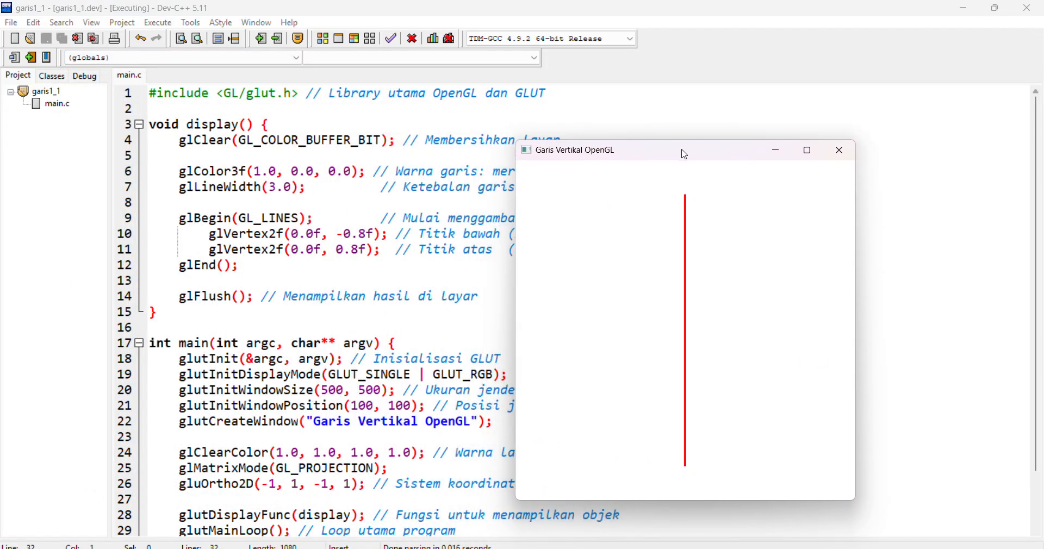